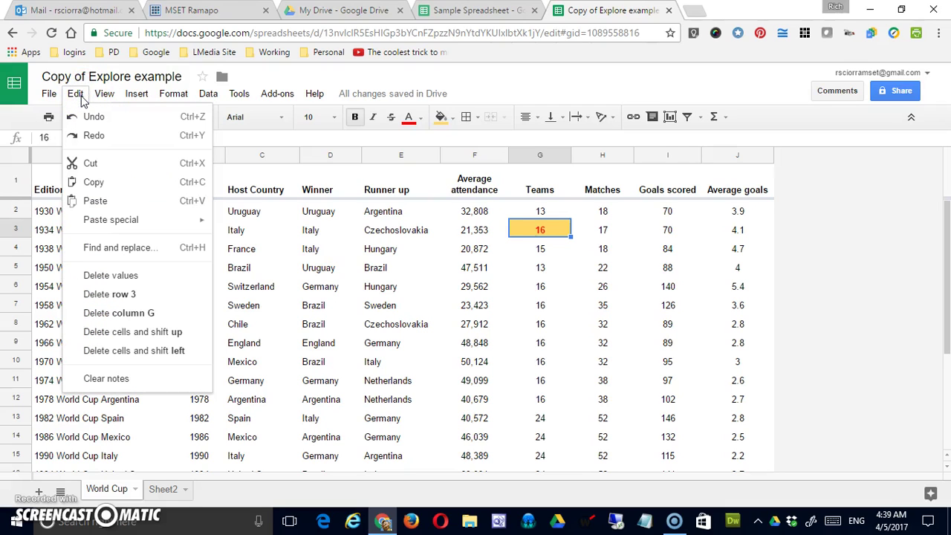
Step: Cut the highlighted Teams value from cell G3, paste it into cell H22, and undo the move
click(90, 163)
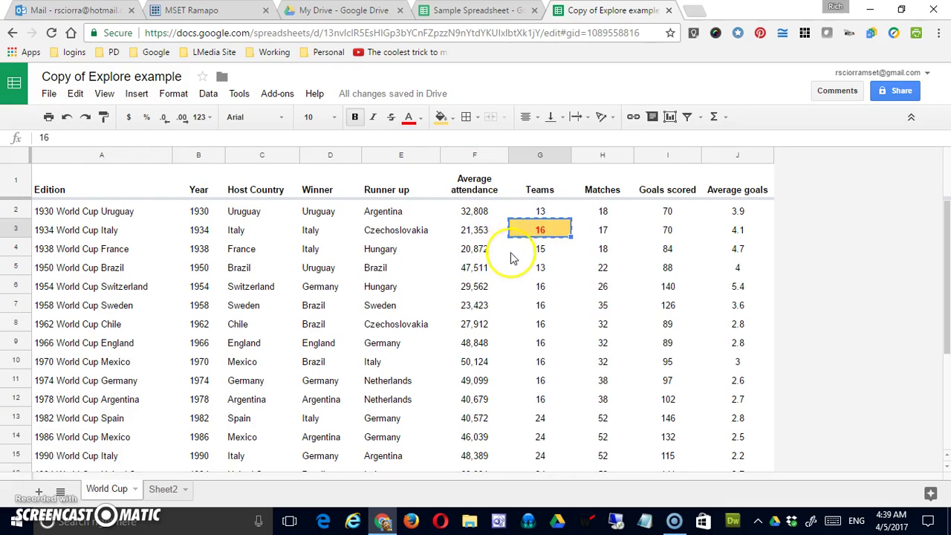
scroll(550, 297, down, 3)
click(601, 421)
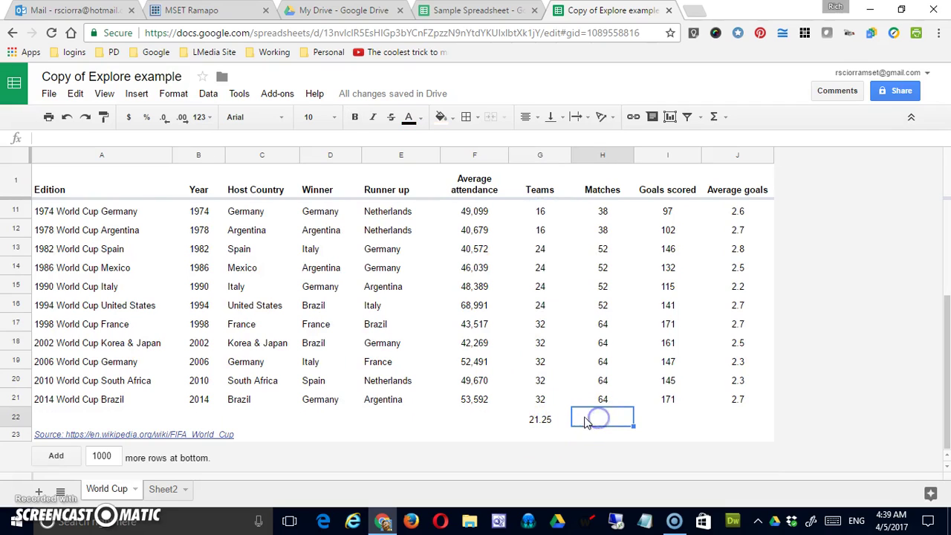
right_click(596, 423)
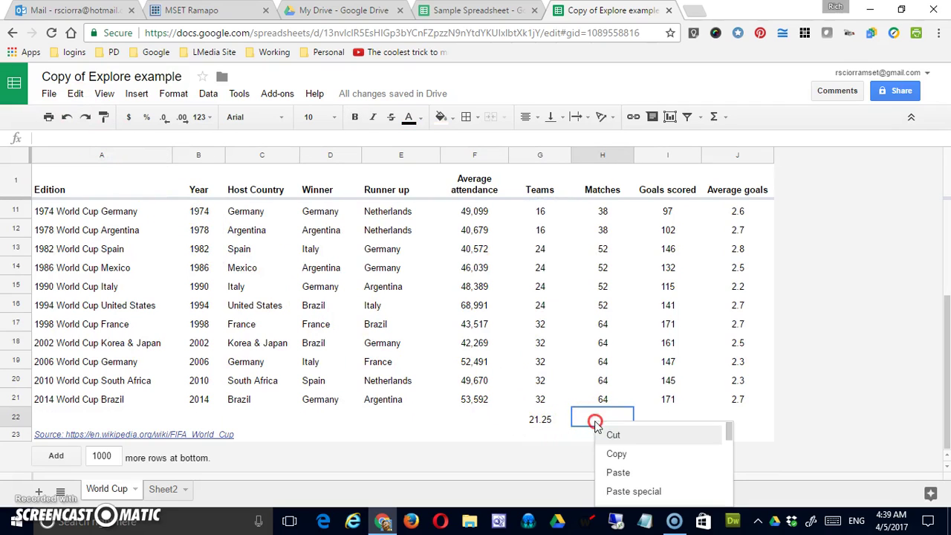
click(624, 473)
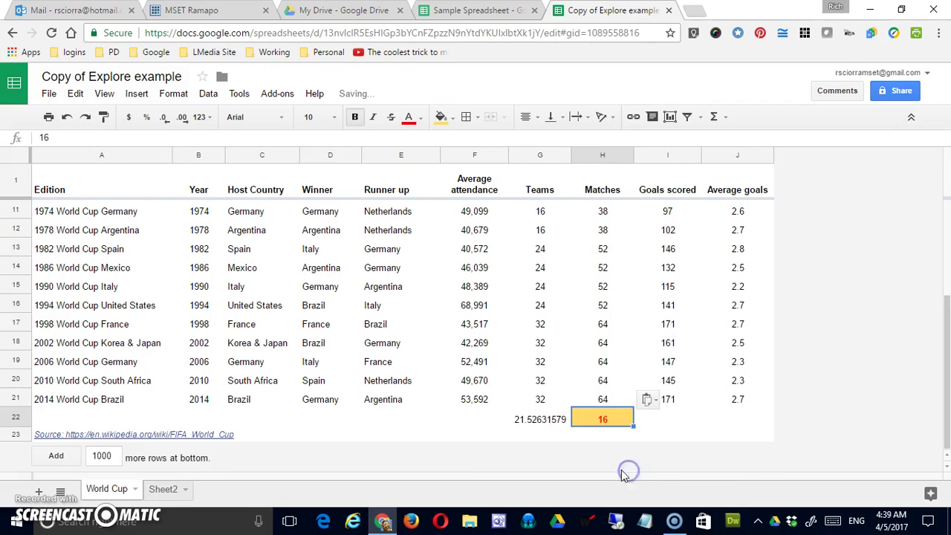
scroll(614, 462, up, 3)
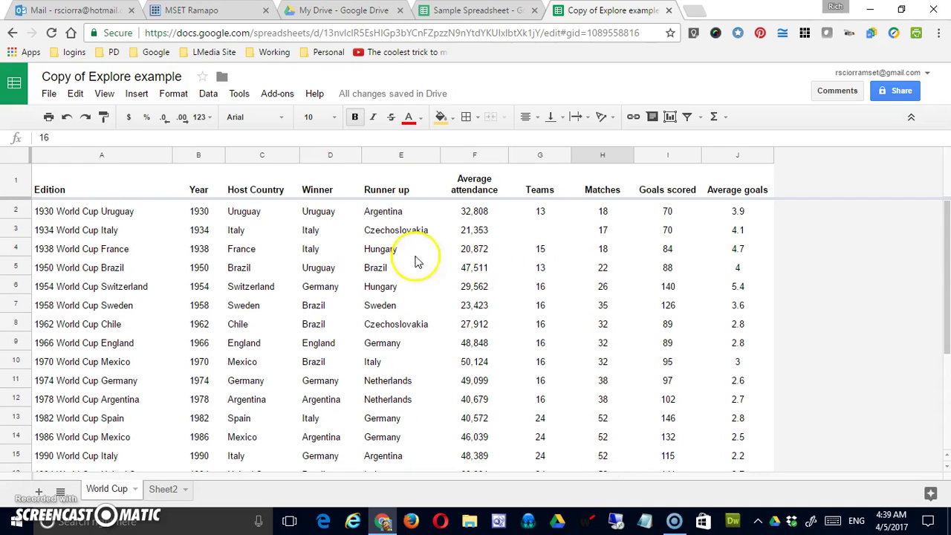
click(67, 118)
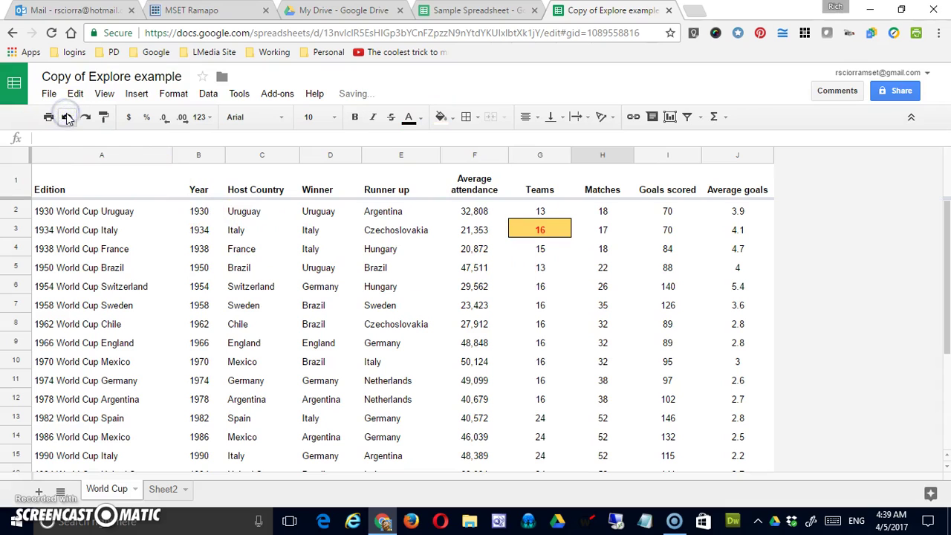
Step: Copy the empty cell H22, paste it back into H22, and undo the paste
click(75, 93)
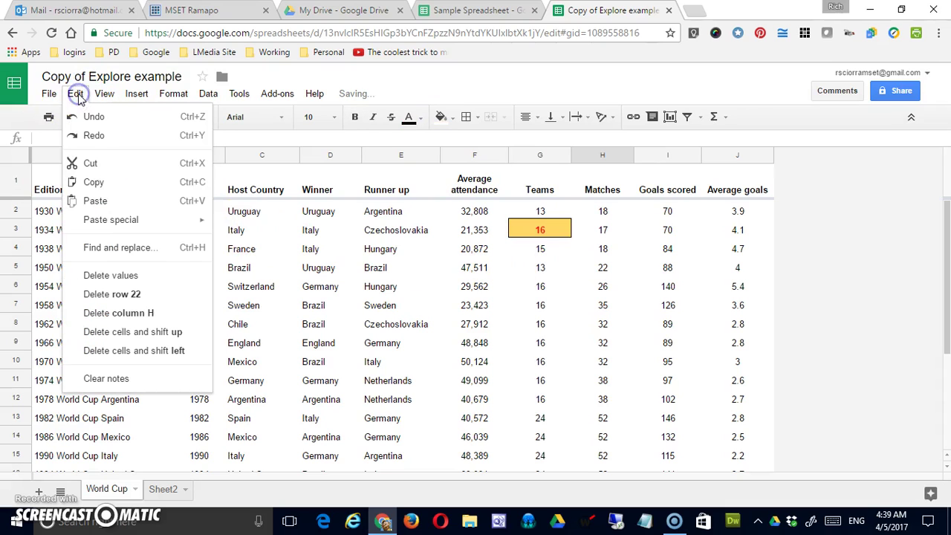
click(101, 190)
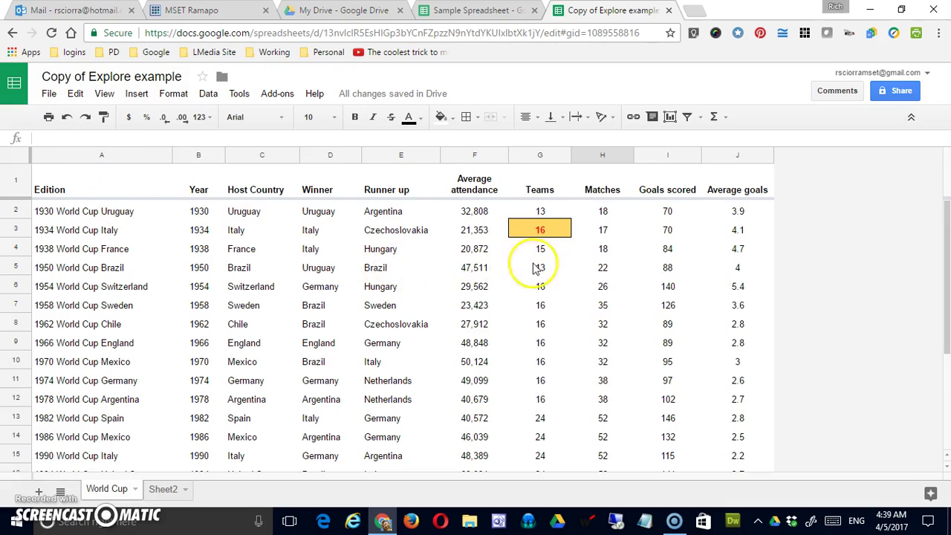
scroll(586, 319, down, 3)
right_click(602, 429)
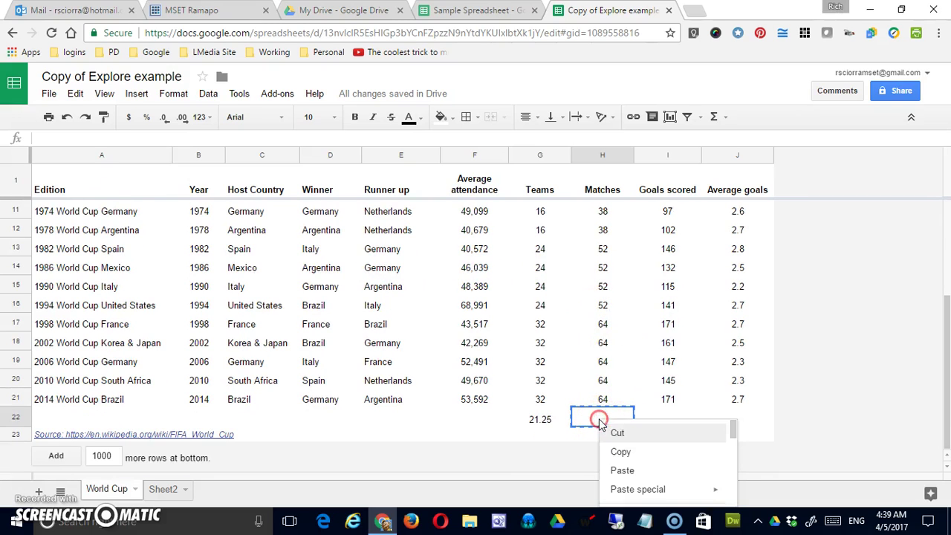
click(619, 467)
scroll(560, 414, up, 3)
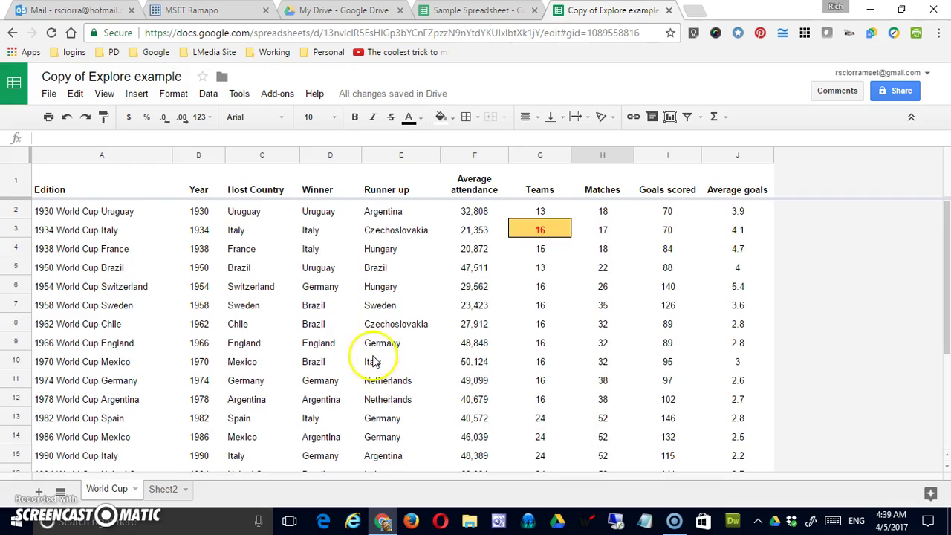
click(67, 116)
click(75, 93)
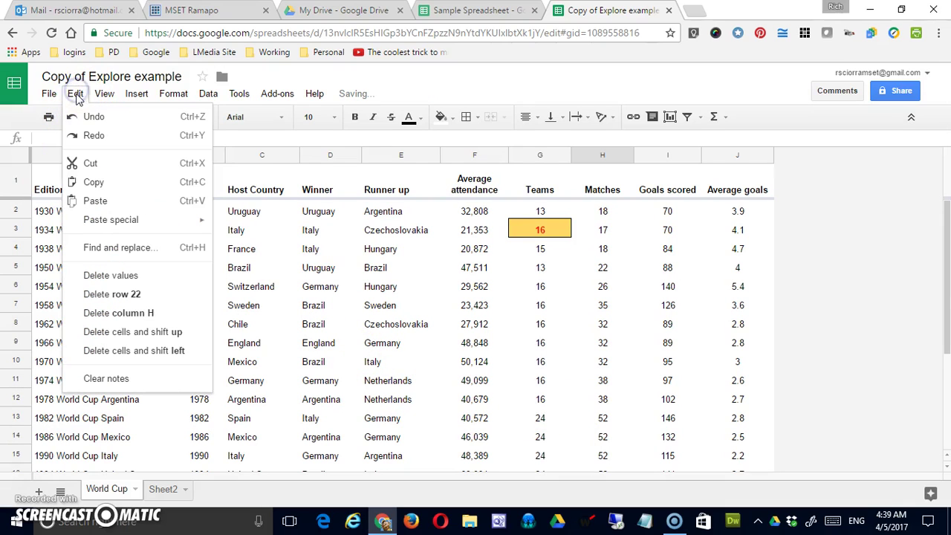
click(99, 202)
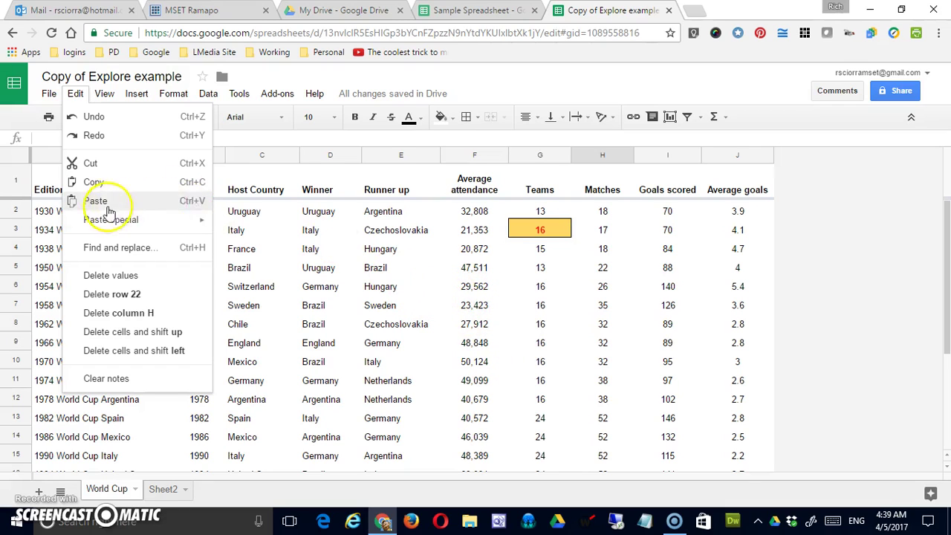
mouse_move(110, 220)
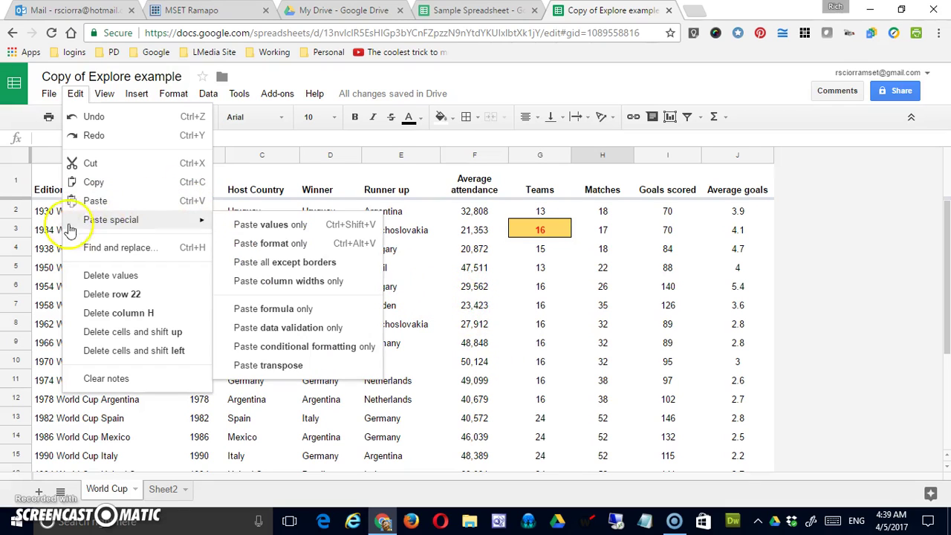
click(612, 312)
Step: Copy the highlighted Teams cell G3 in the 1934 World Cup Italy row
click(554, 229)
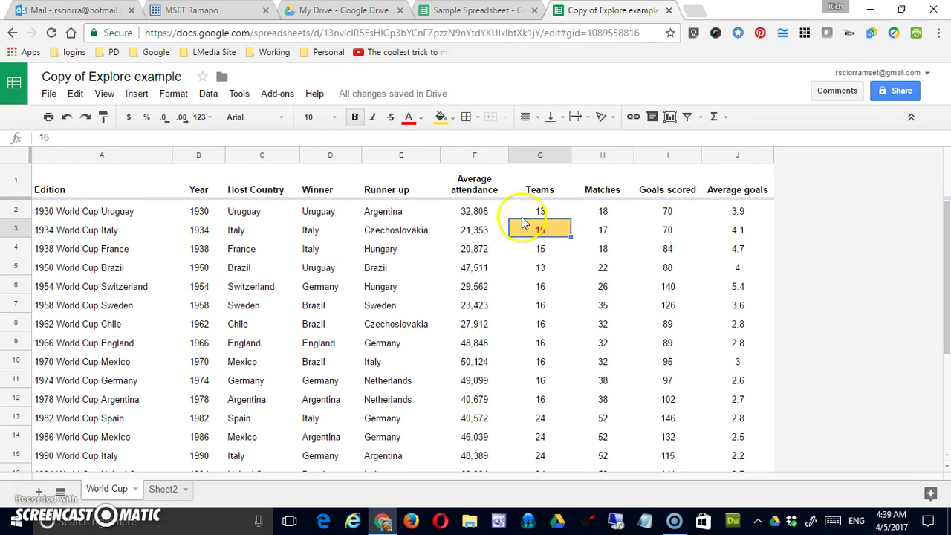
right_click(532, 230)
click(557, 262)
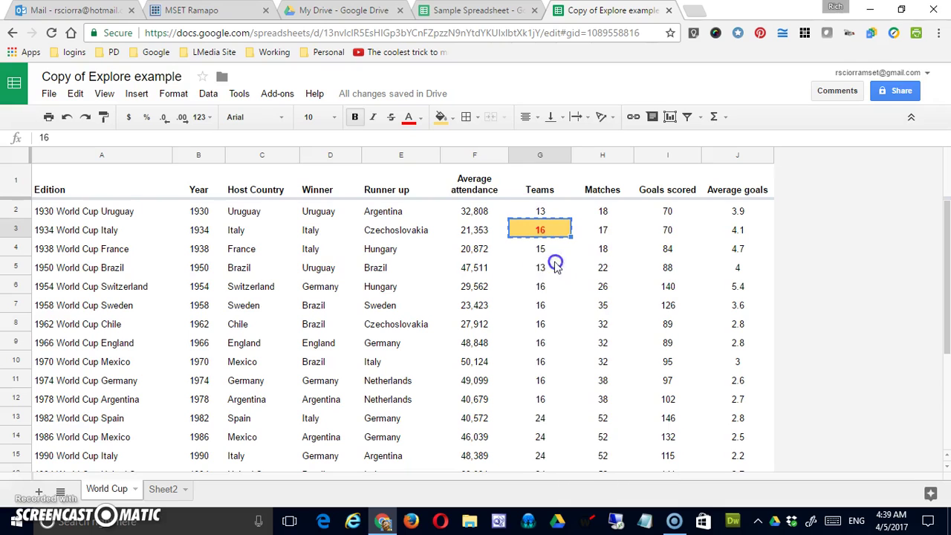
click(76, 95)
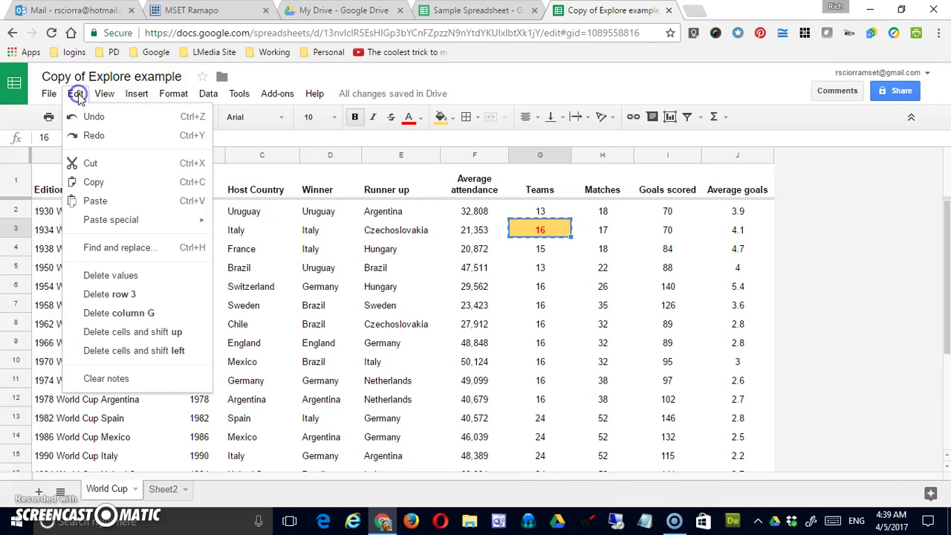
scroll(616, 314, down, 3)
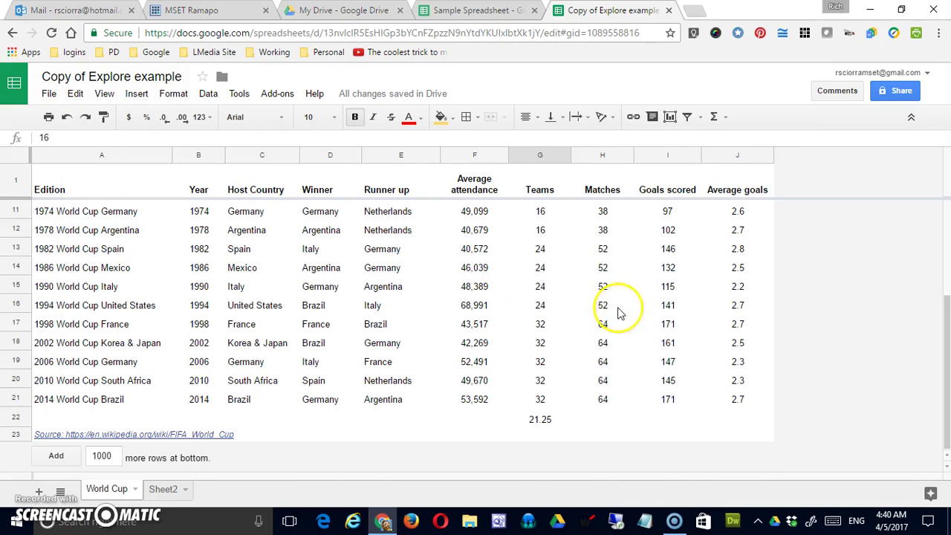
scroll(383, 394, up, 3)
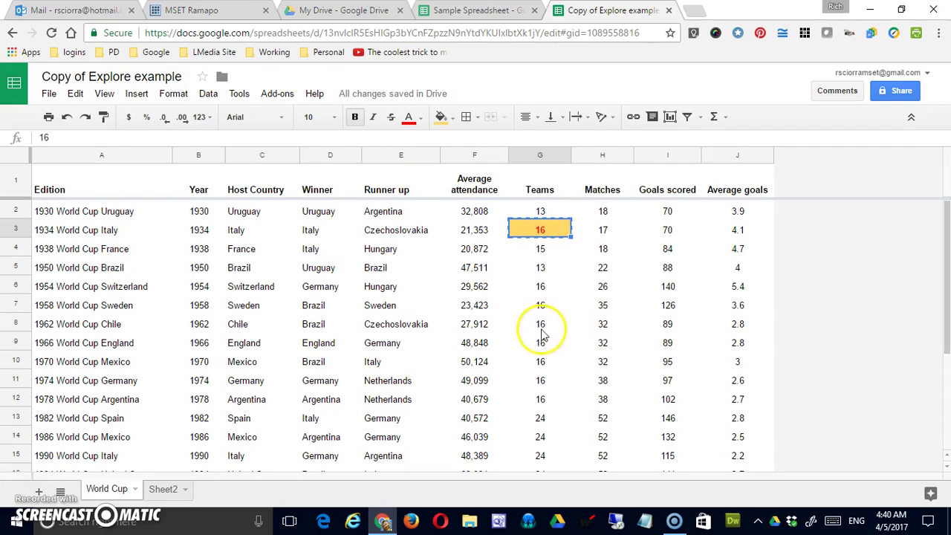
Step: Paste the copied cell with its value and formatting into G13, and undo the paste
click(548, 423)
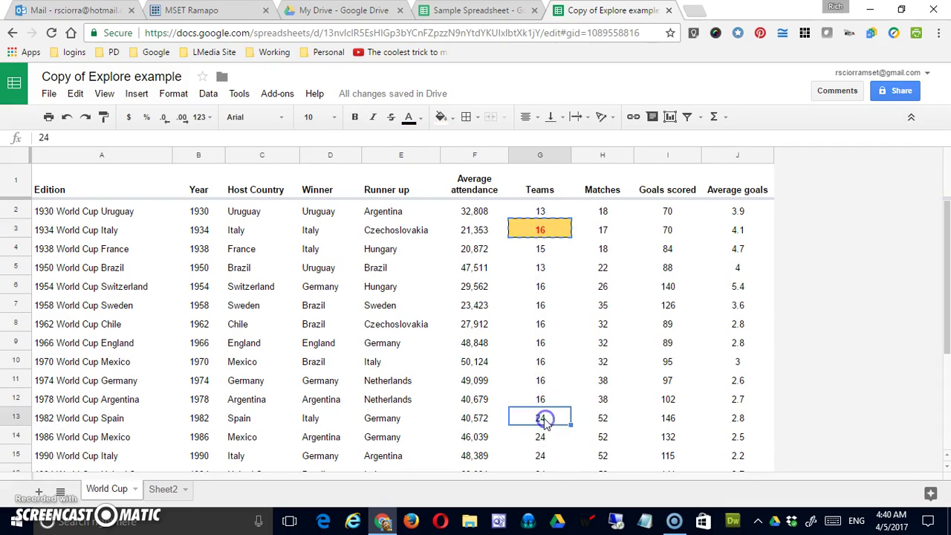
click(75, 95)
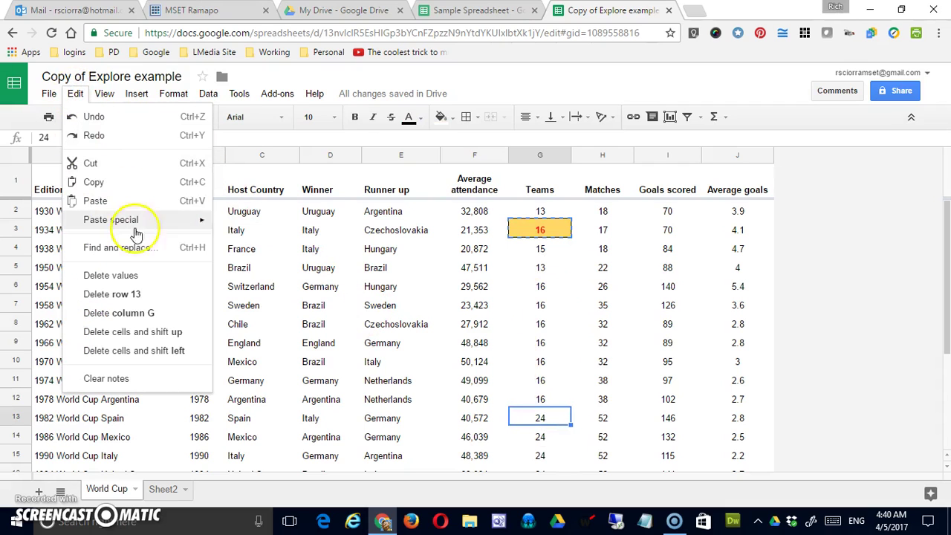
mouse_move(139, 232)
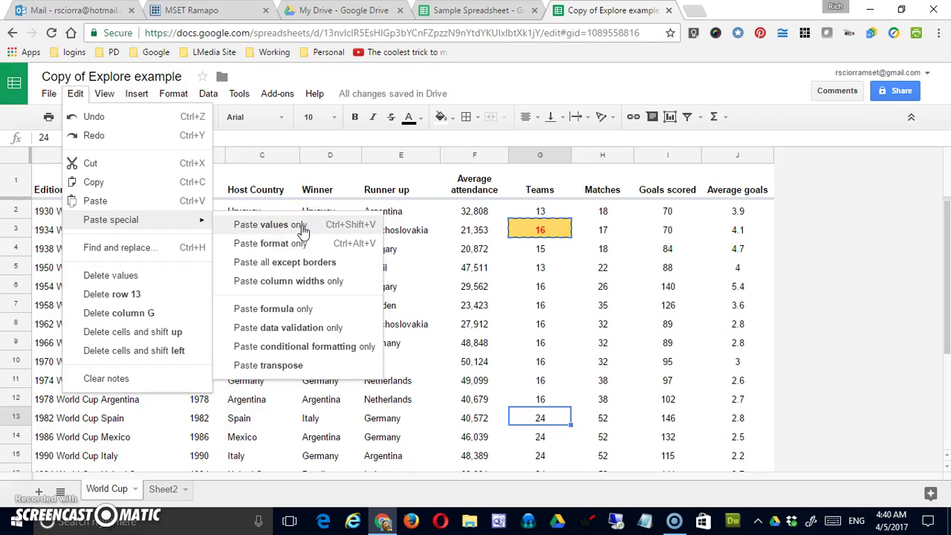
click(111, 200)
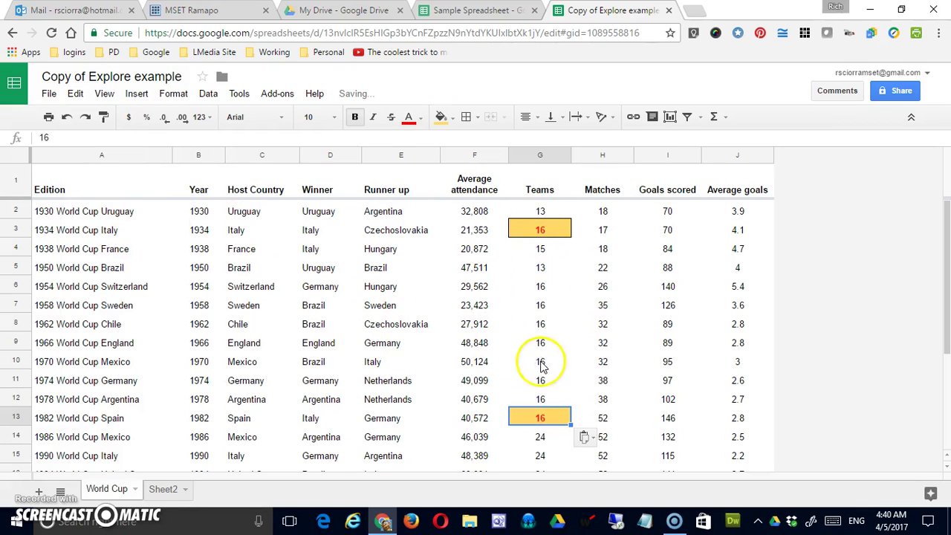
click(65, 117)
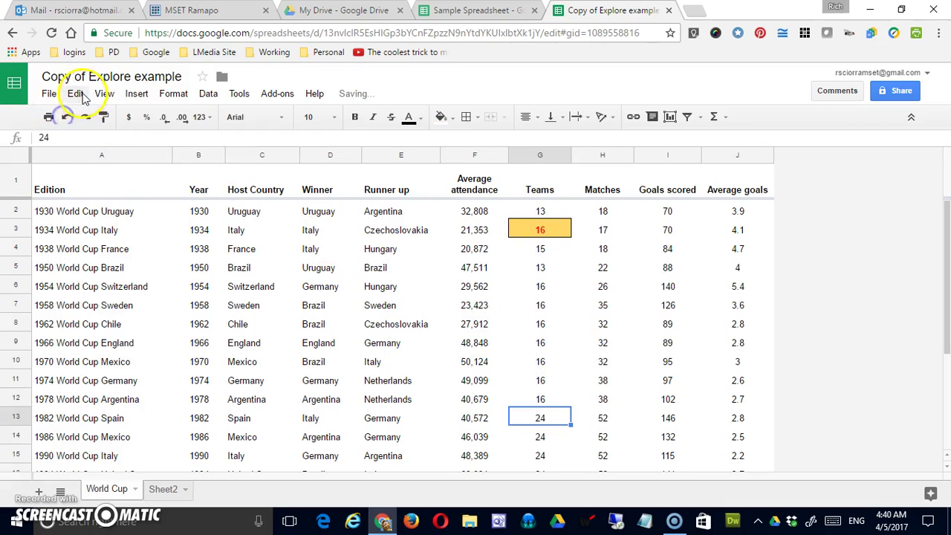
Step: Paste only the value of the copied cell into G13, and undo it
click(75, 94)
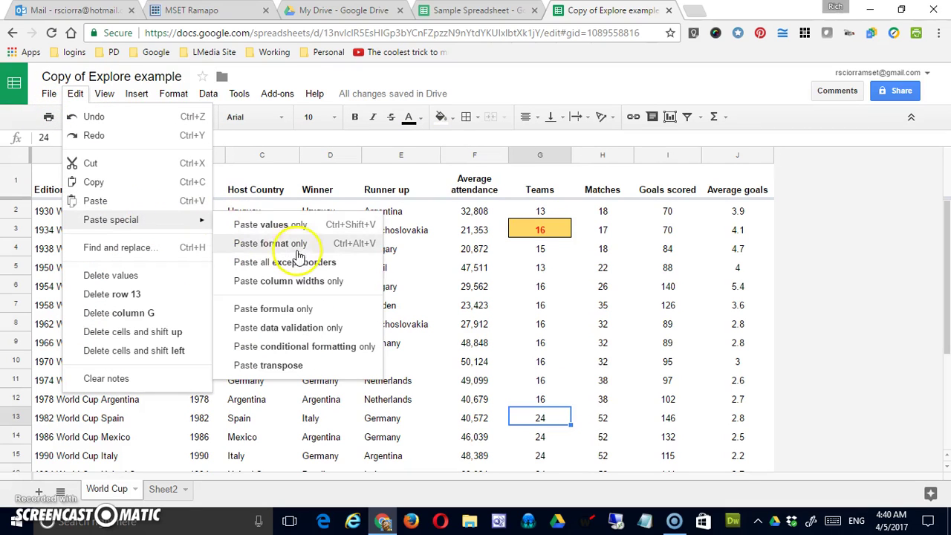
click(298, 225)
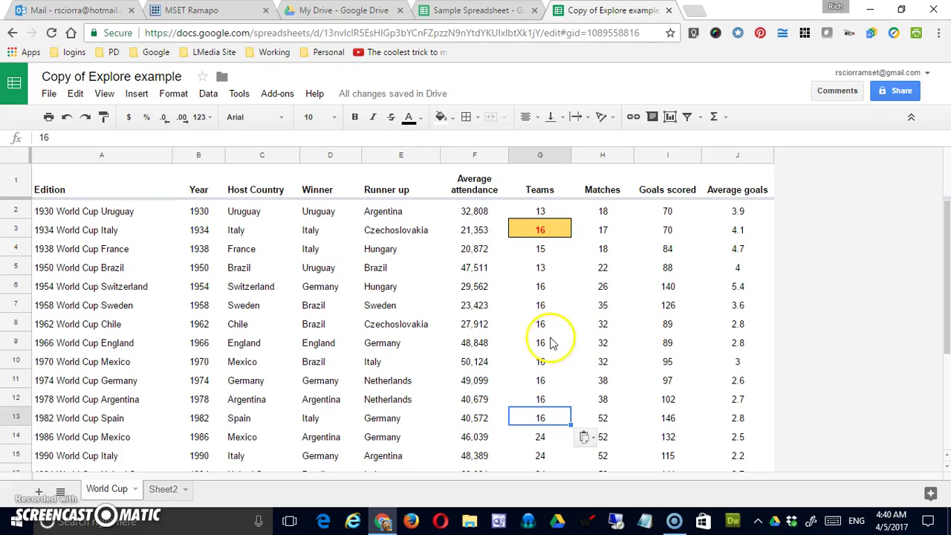
click(66, 117)
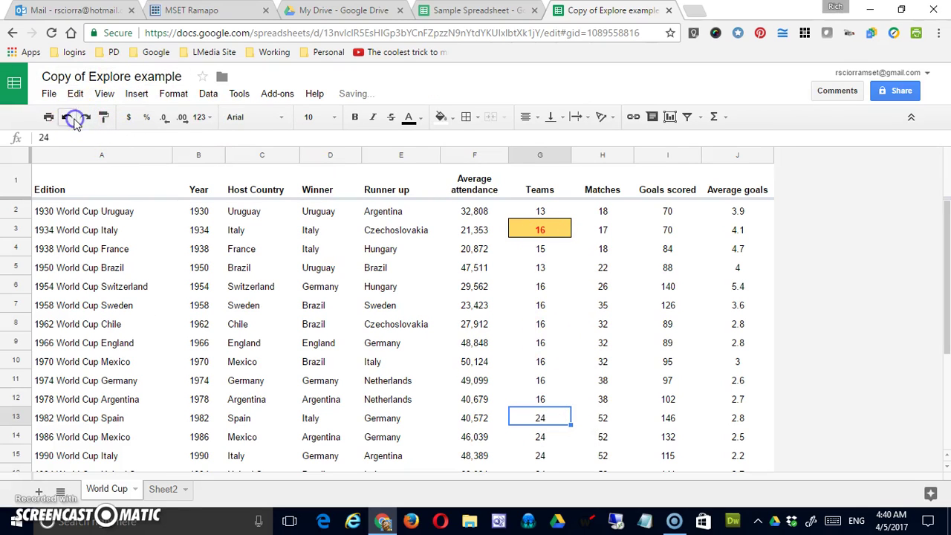
Step: Apply only the format of the copied cell to G13 with Paste special, and undo it
click(76, 93)
mouse_move(135, 225)
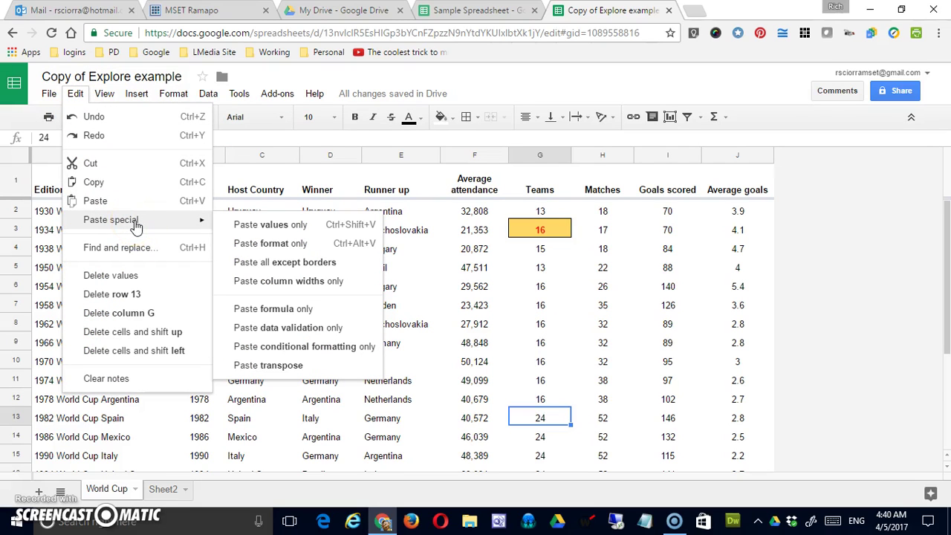
click(276, 253)
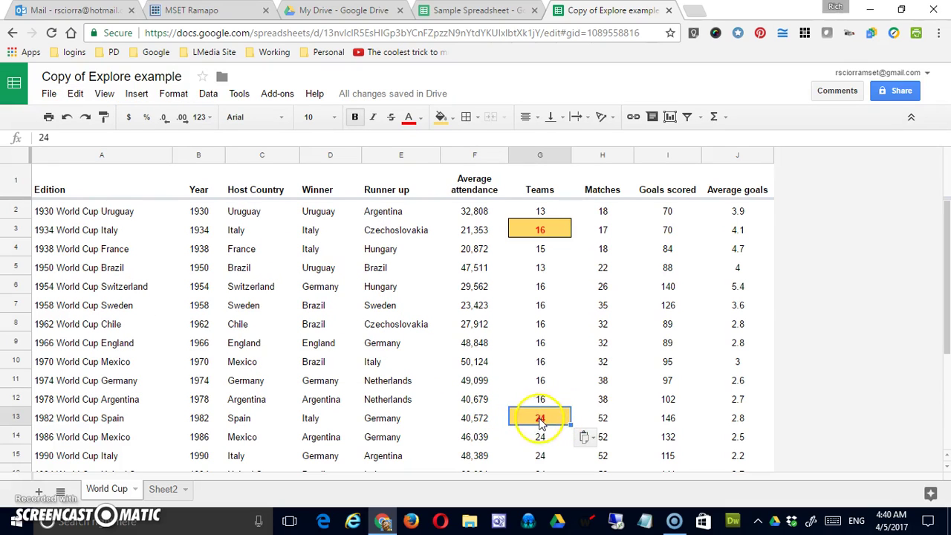
click(568, 437)
click(542, 421)
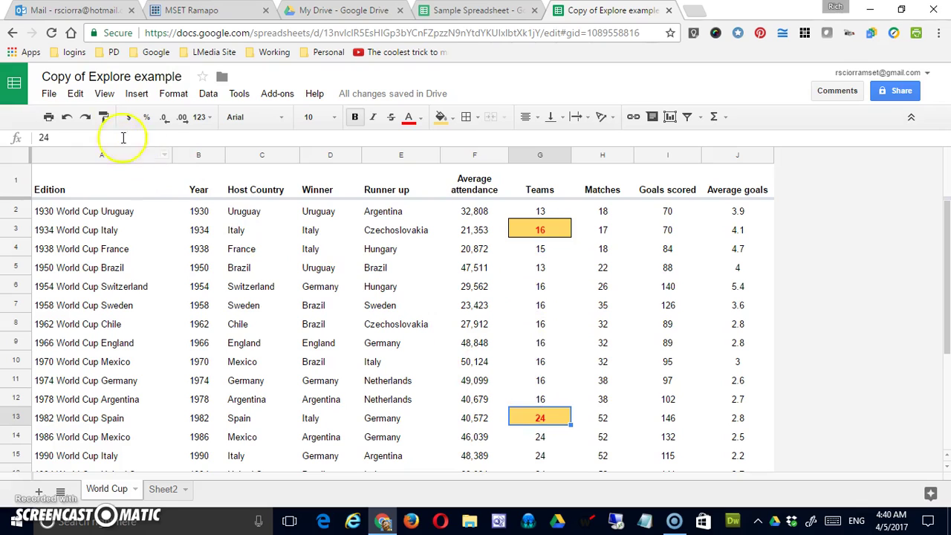
click(73, 119)
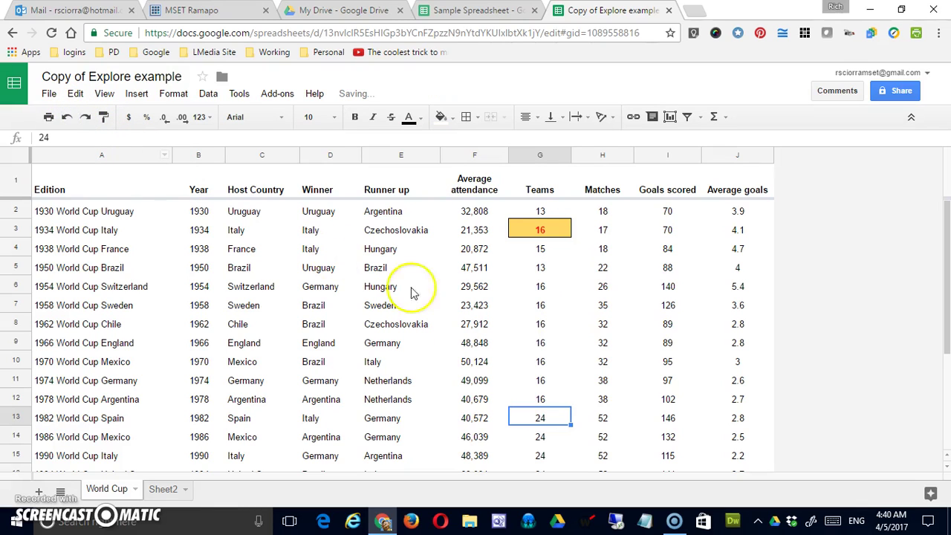
Step: Transfer the formatting of cell G3 to G13 with Paint format, and undo it
click(533, 230)
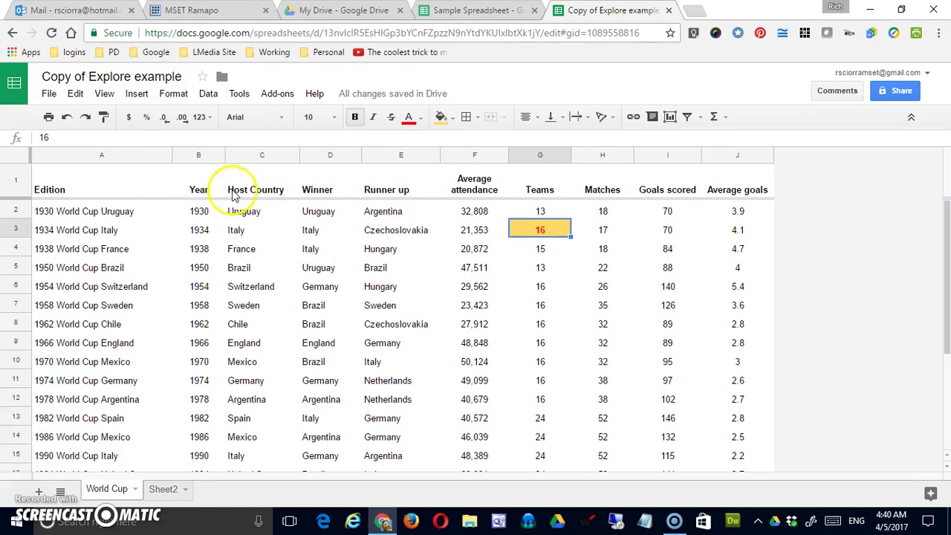
click(104, 119)
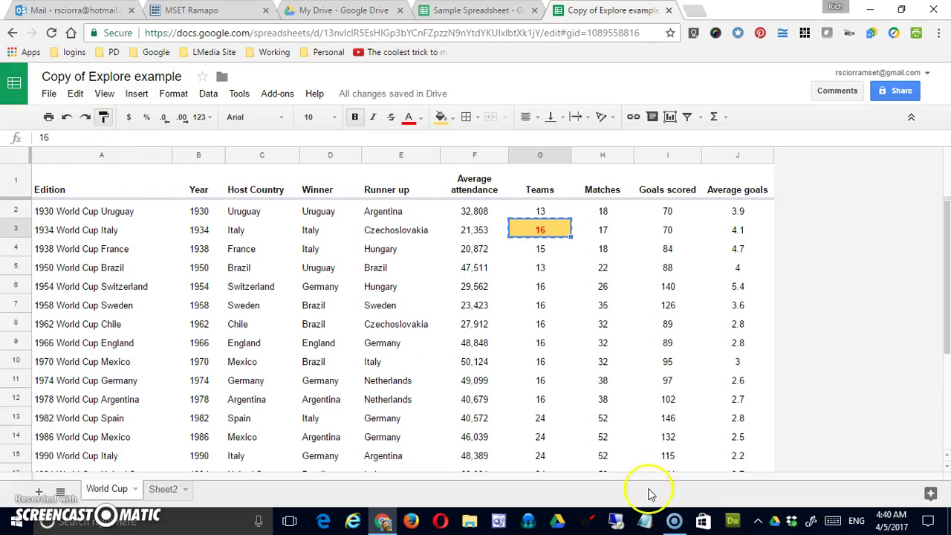
click(543, 419)
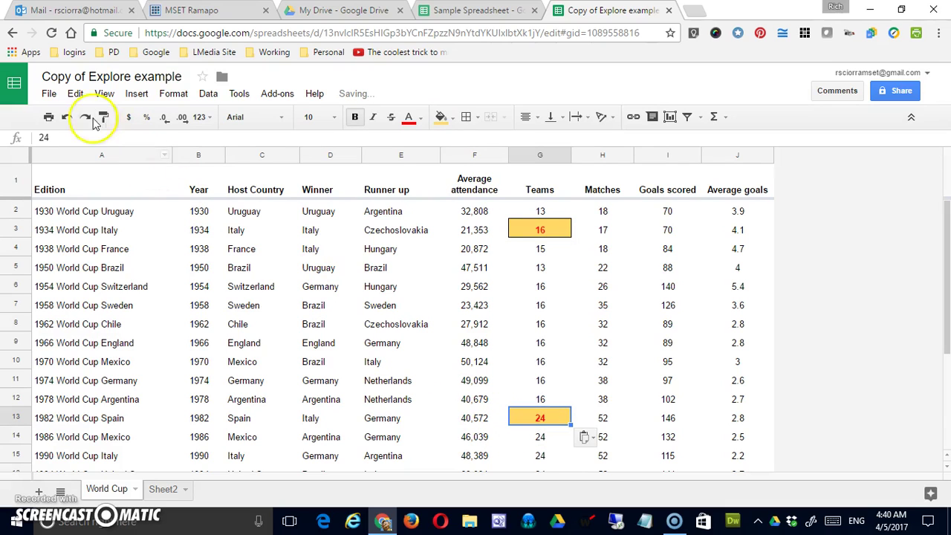
click(66, 113)
Step: Paste everything except borders from the copied cell into G13 with Paste special, and undo it
click(75, 94)
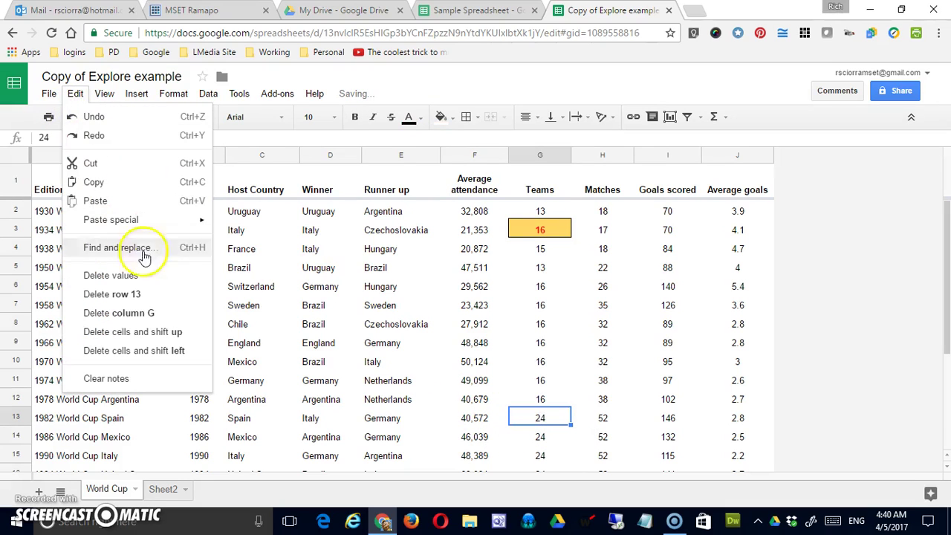
mouse_move(171, 231)
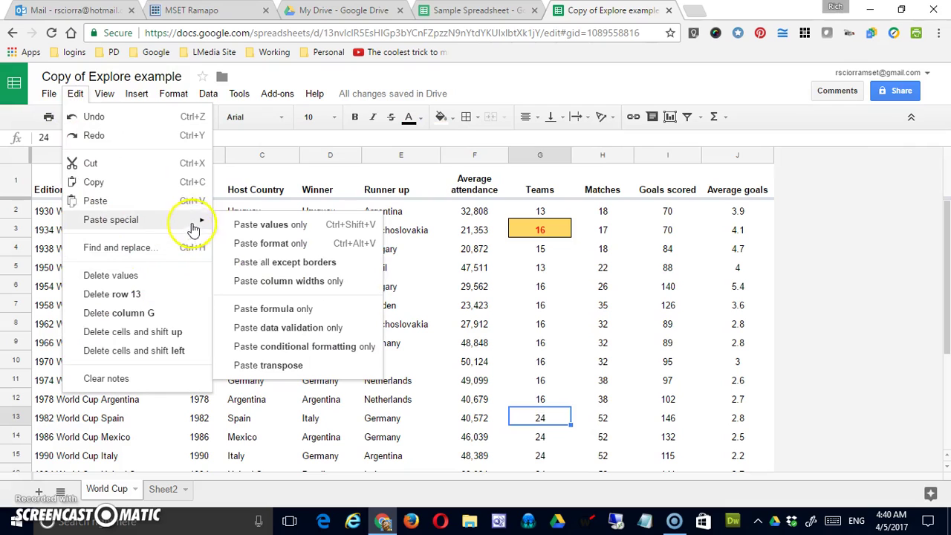
click(290, 263)
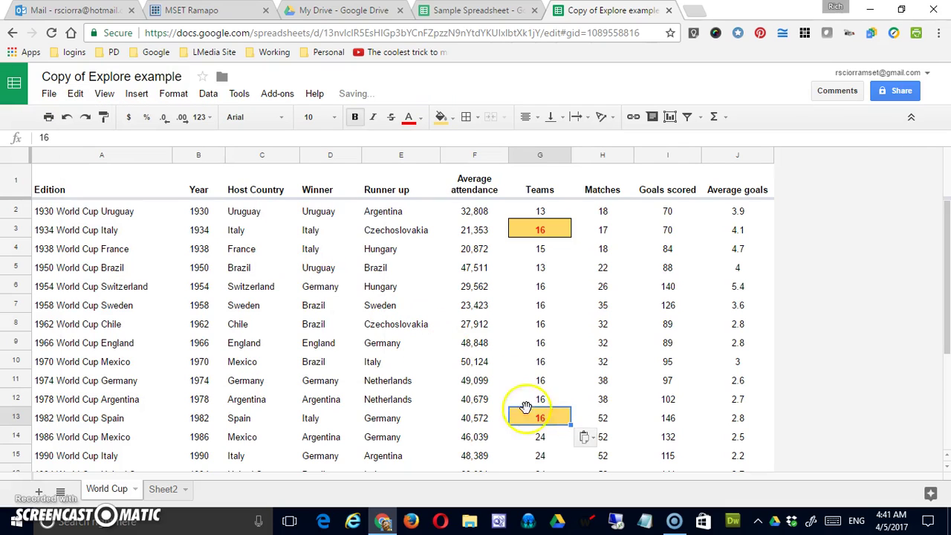
click(547, 424)
click(584, 437)
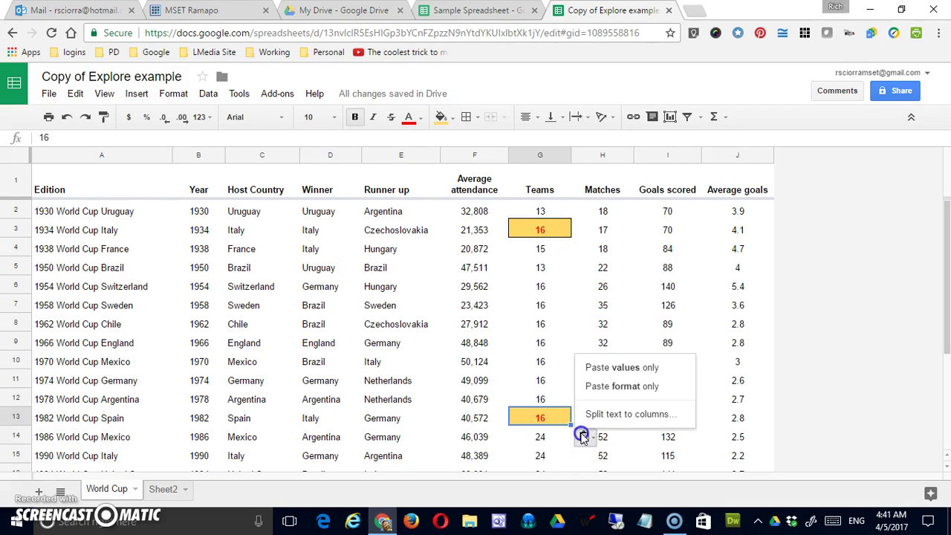
click(562, 457)
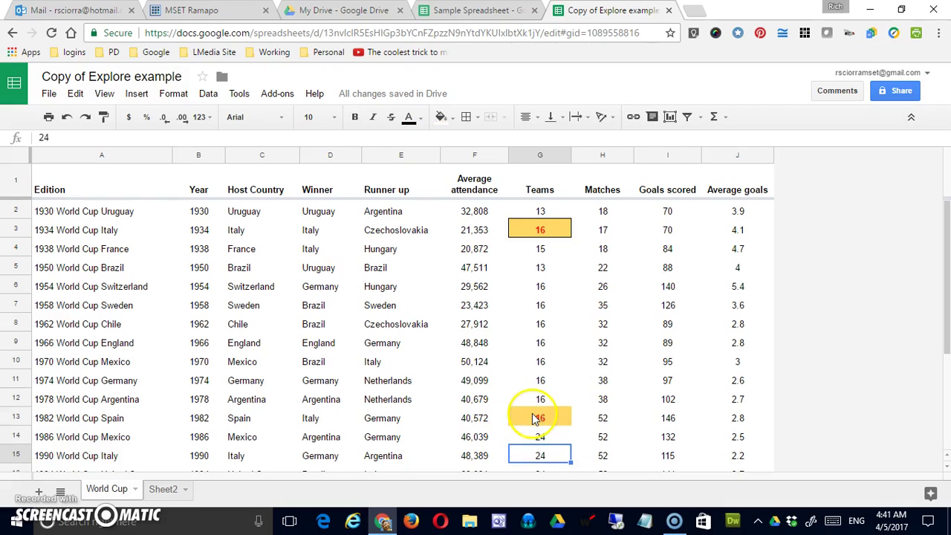
click(68, 118)
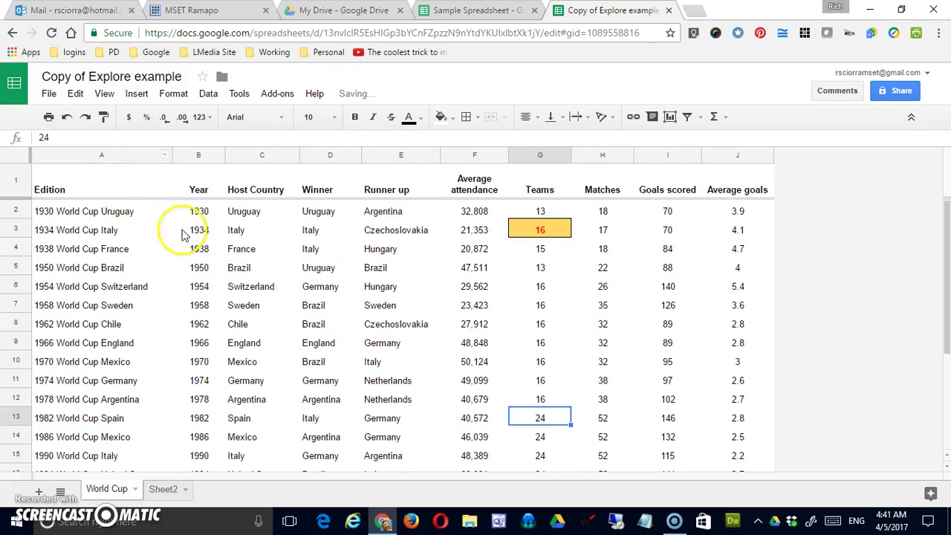
click(75, 94)
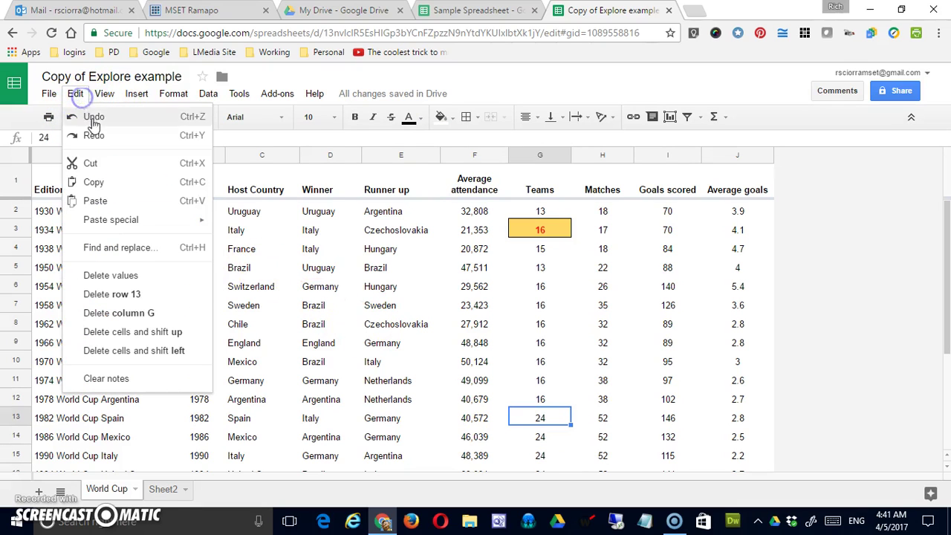
mouse_move(158, 225)
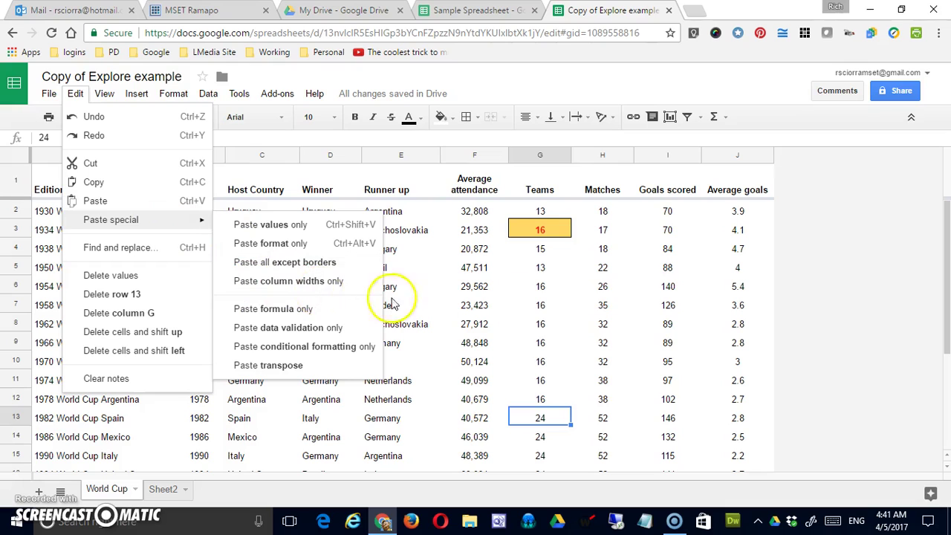
click(648, 303)
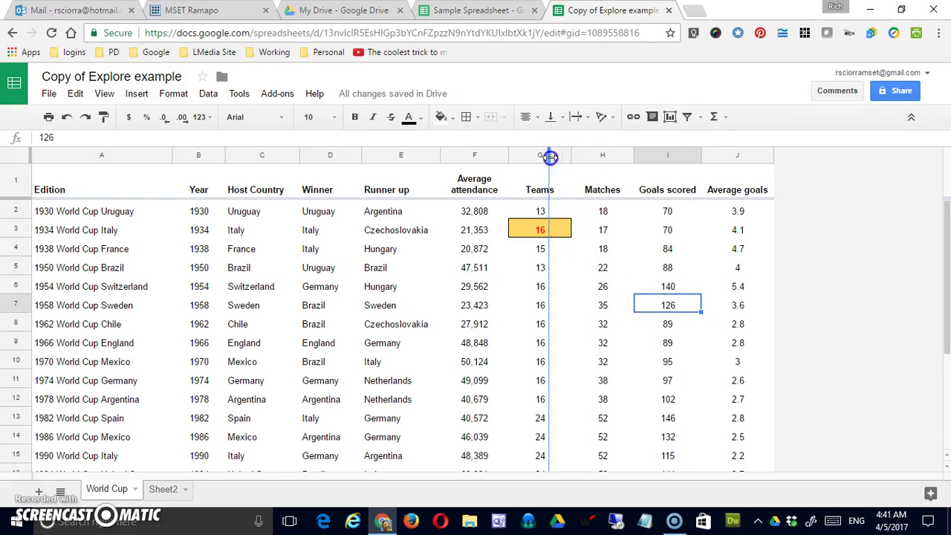
Step: Narrow the Teams column (G) so it fits its contents more closely
drag(550, 156, 545, 157)
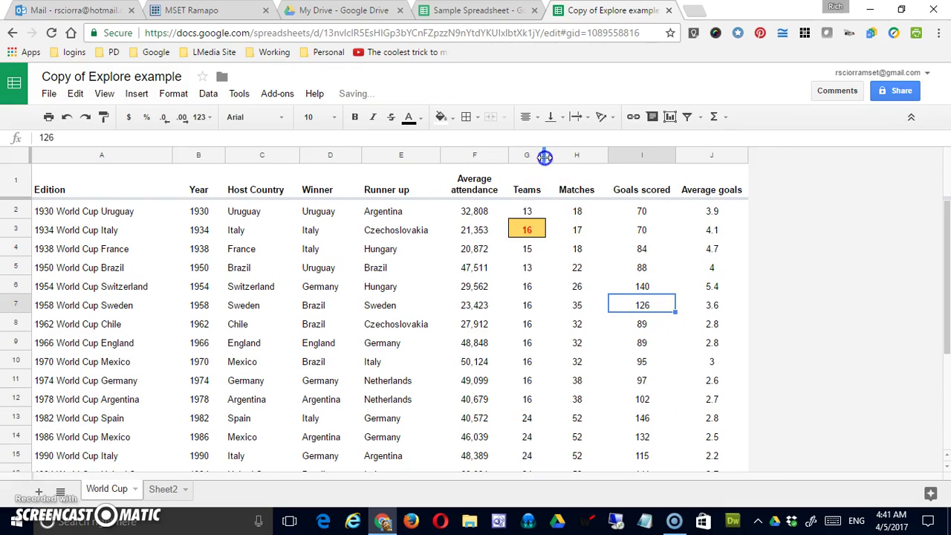
click(532, 215)
Step: Copy cell G6, paste only its column width onto H4:J4 with Paste special, and undo it
click(530, 288)
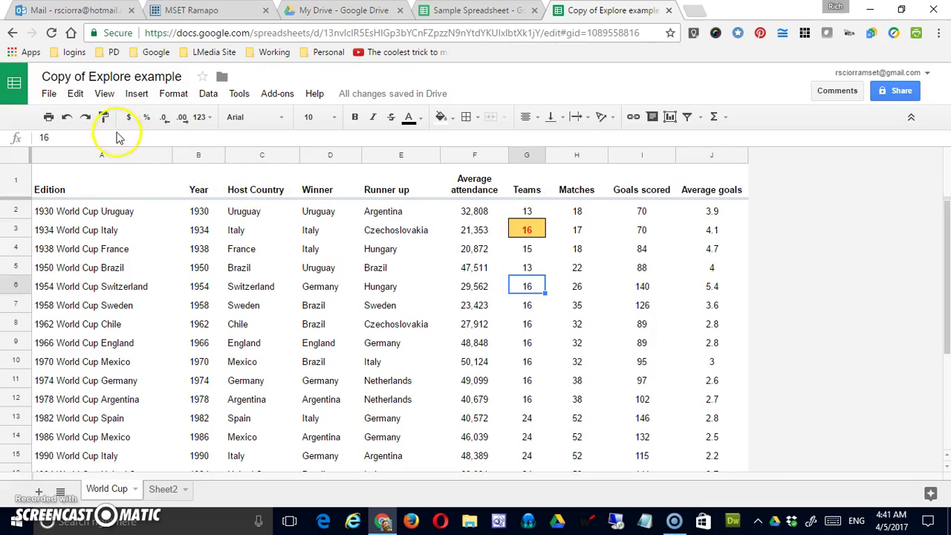
click(76, 93)
click(119, 186)
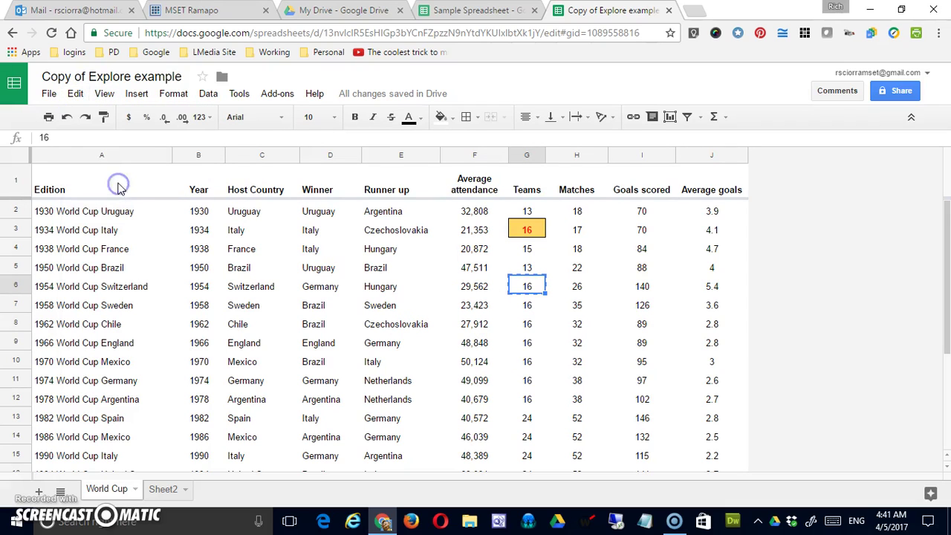
click(583, 216)
drag(582, 245, 716, 253)
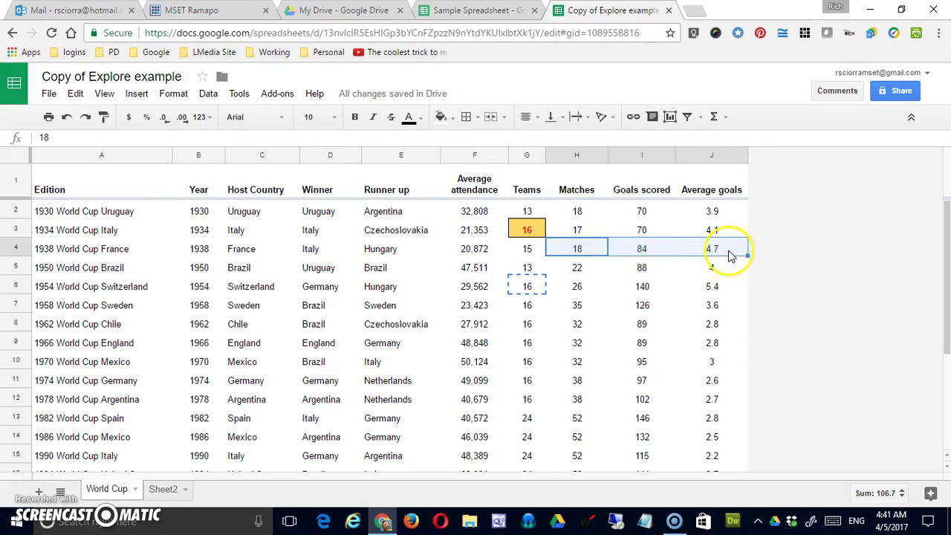
click(75, 94)
mouse_move(125, 226)
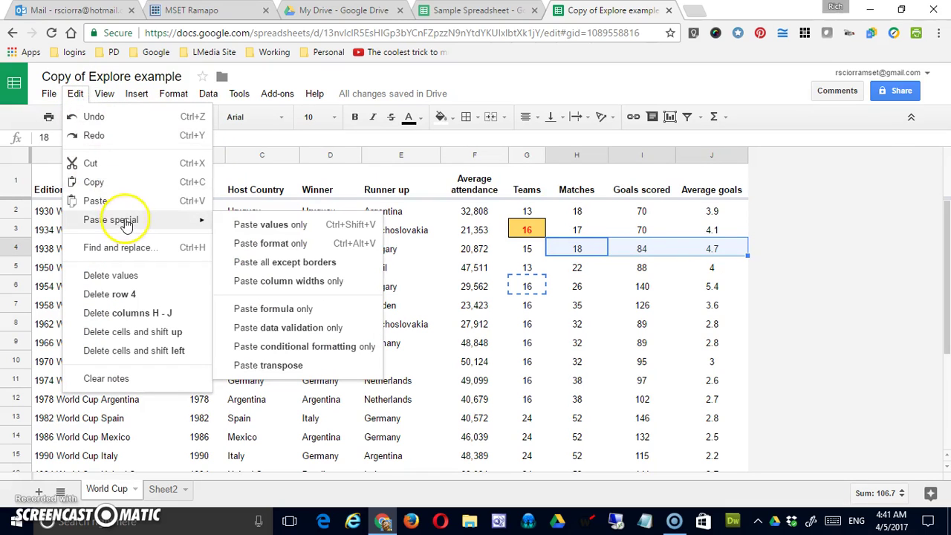
click(281, 288)
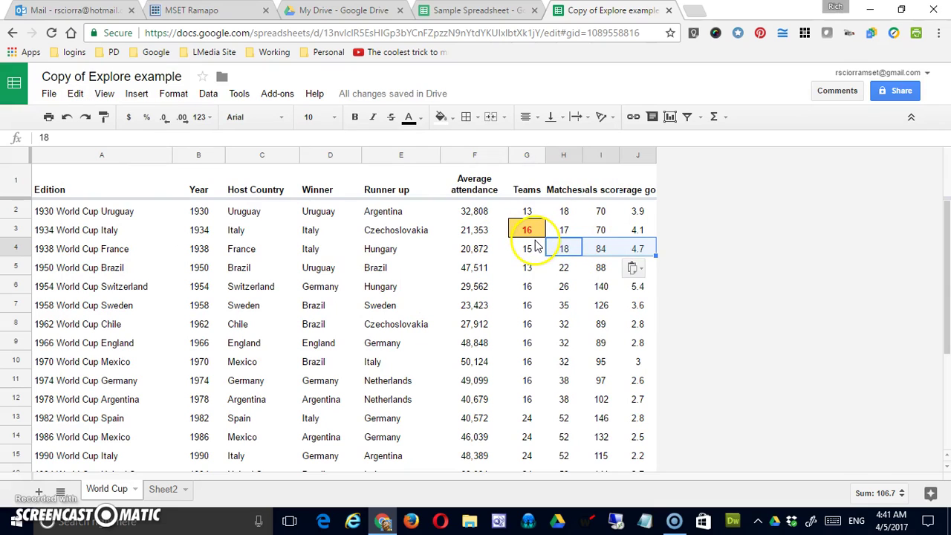
click(68, 117)
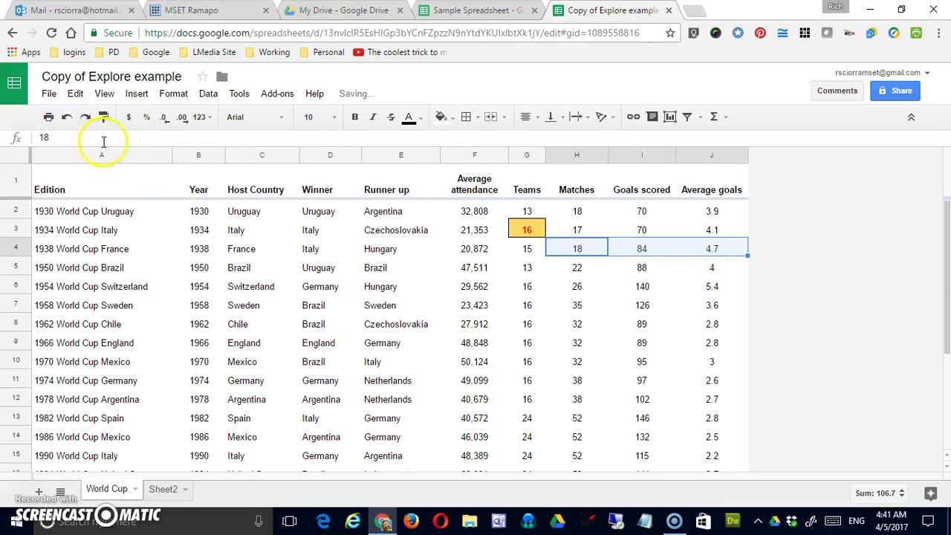
click(75, 94)
mouse_move(134, 226)
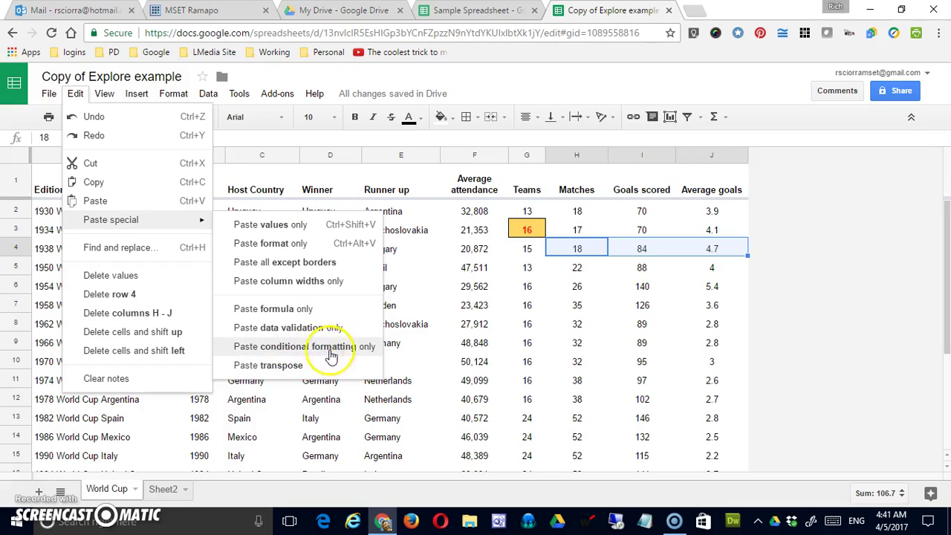
click(471, 303)
Step: Fill the average formula from G22 across into H22, and clear H22 again
scroll(472, 312, down, 5)
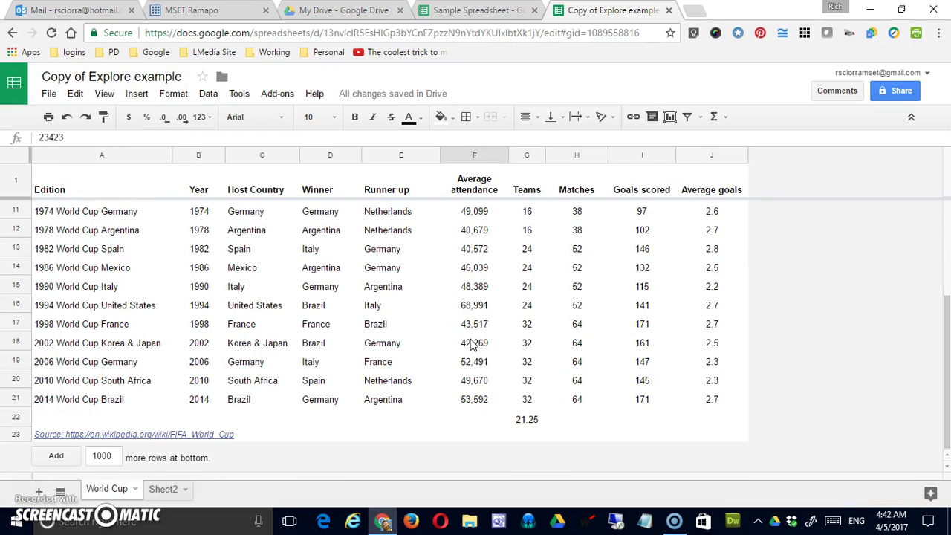
click(520, 424)
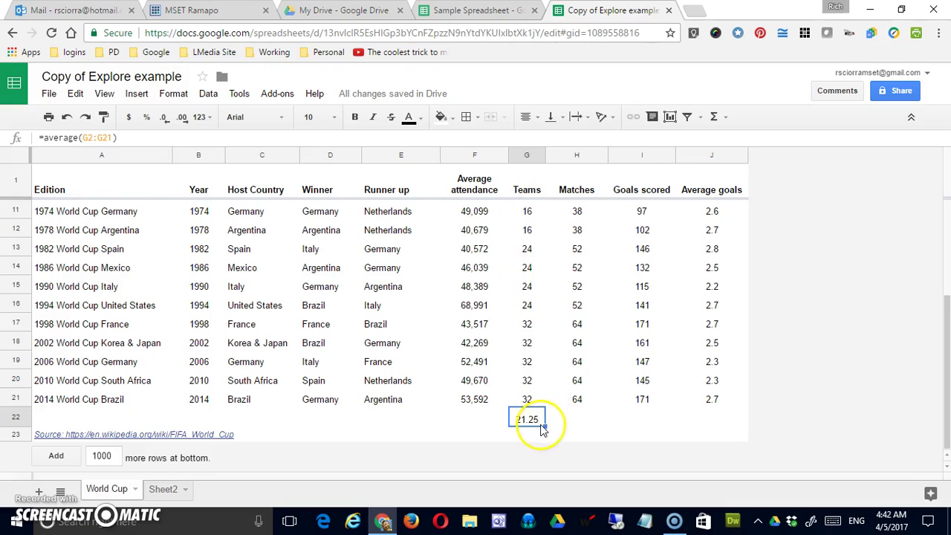
drag(583, 425, 582, 424)
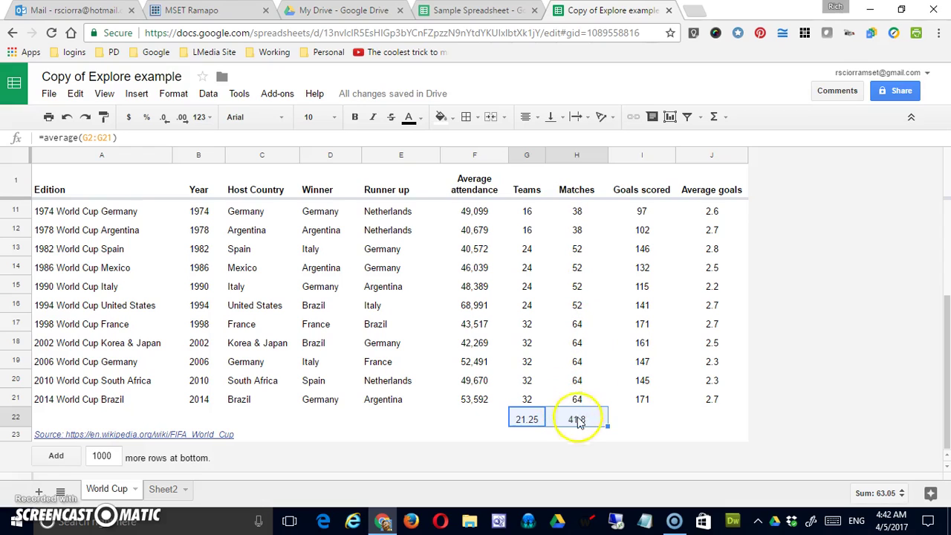
click(580, 421)
key(Delete)
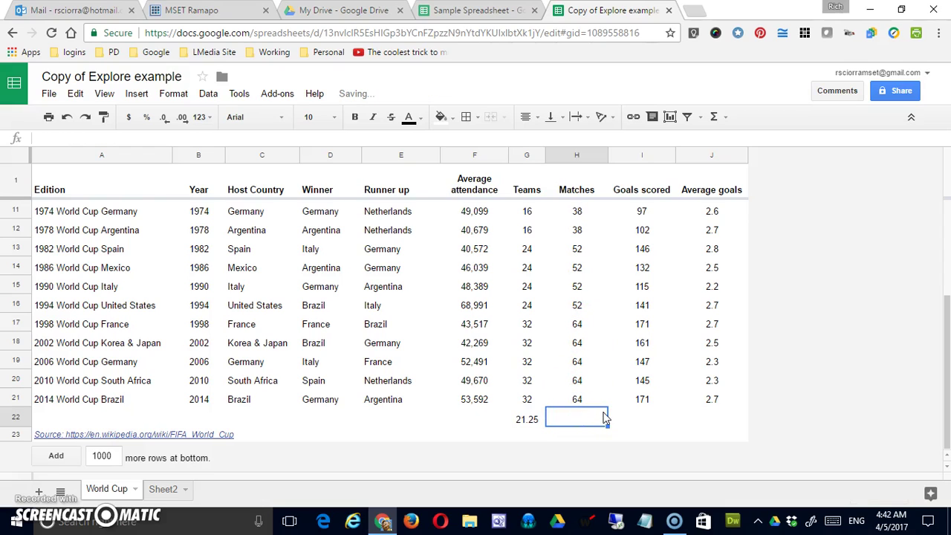
Step: Copy the average formula in G22 and paste only the formula into I22 under Goals scored
click(511, 420)
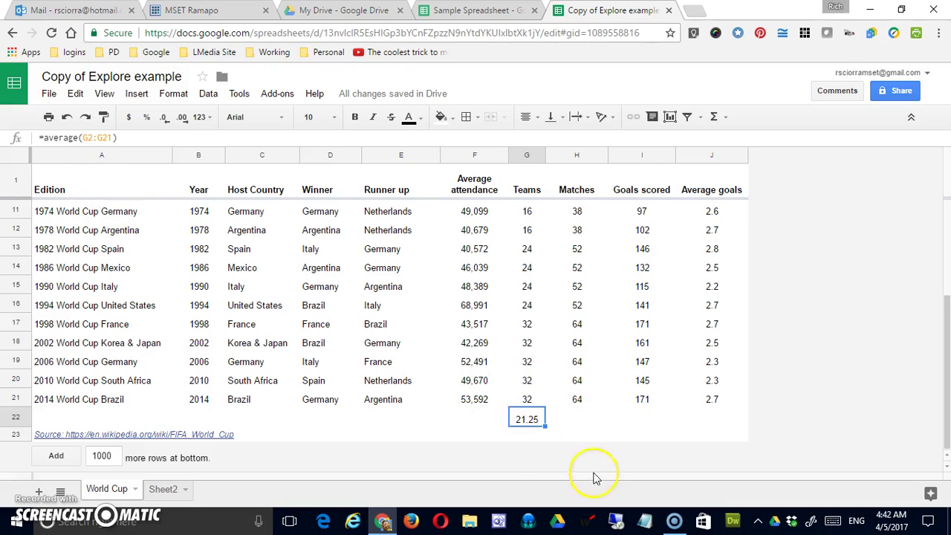
click(75, 95)
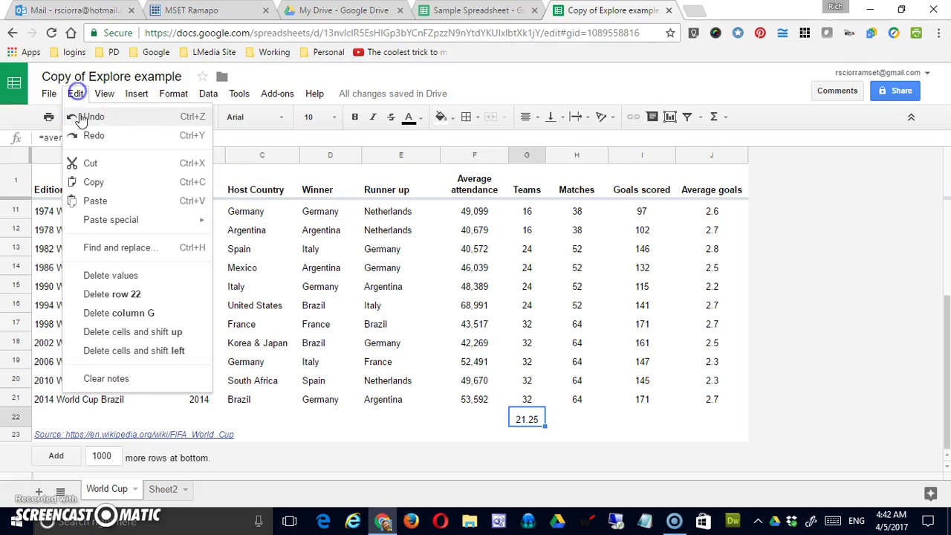
click(102, 183)
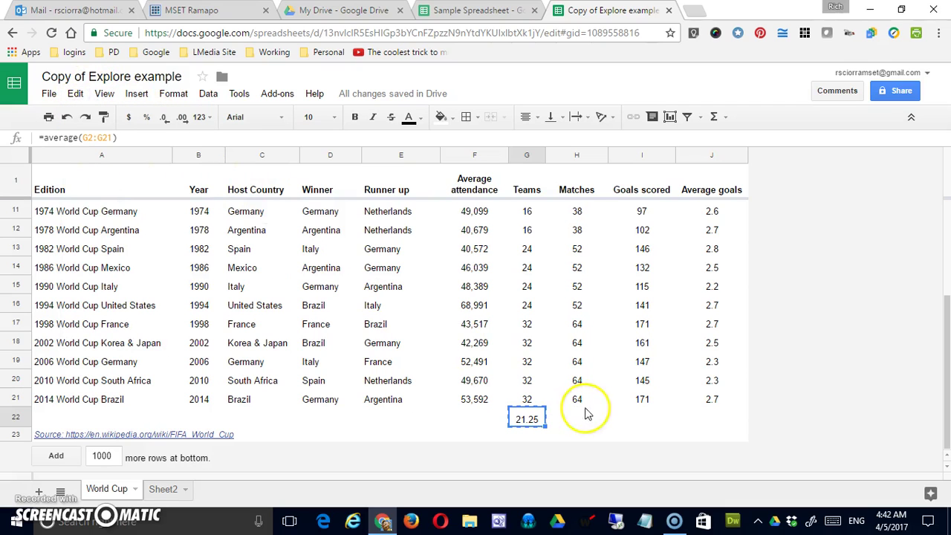
click(640, 418)
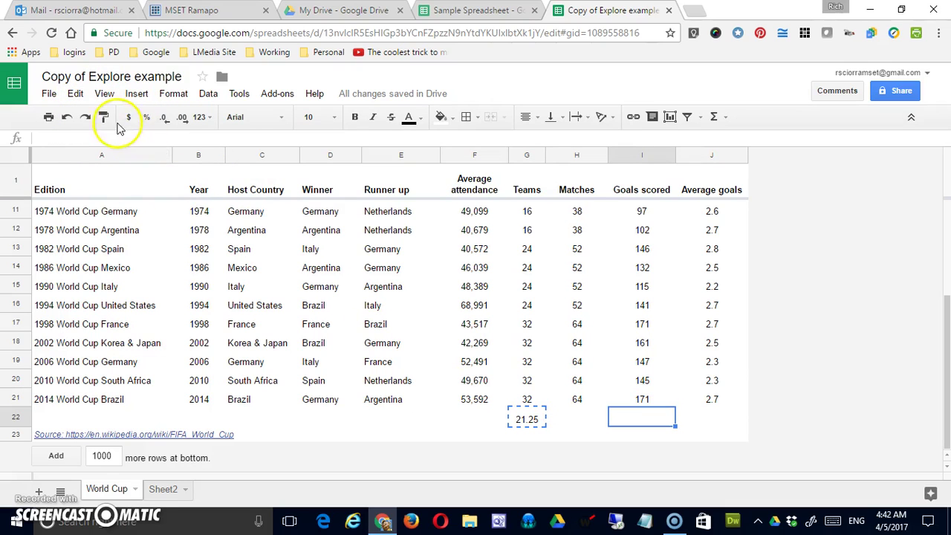
click(104, 94)
mouse_move(77, 94)
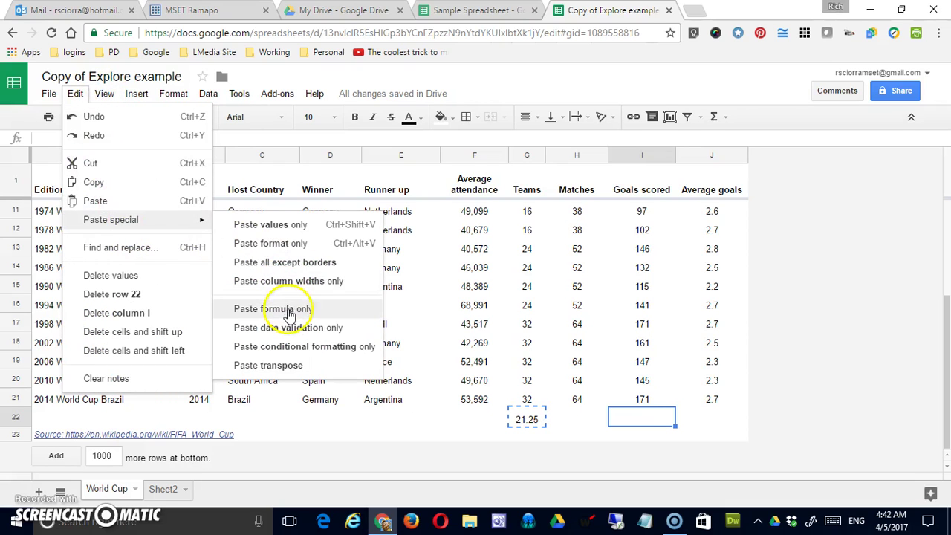
click(288, 309)
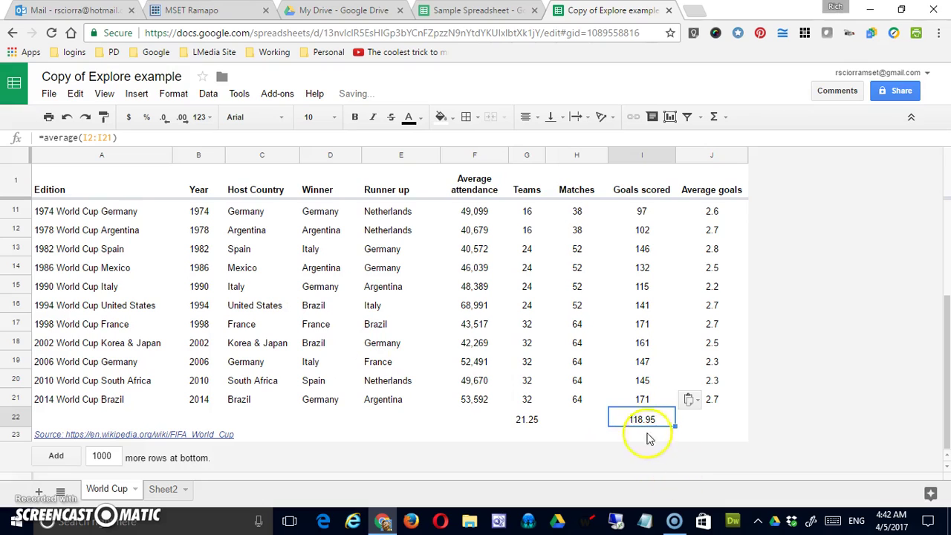
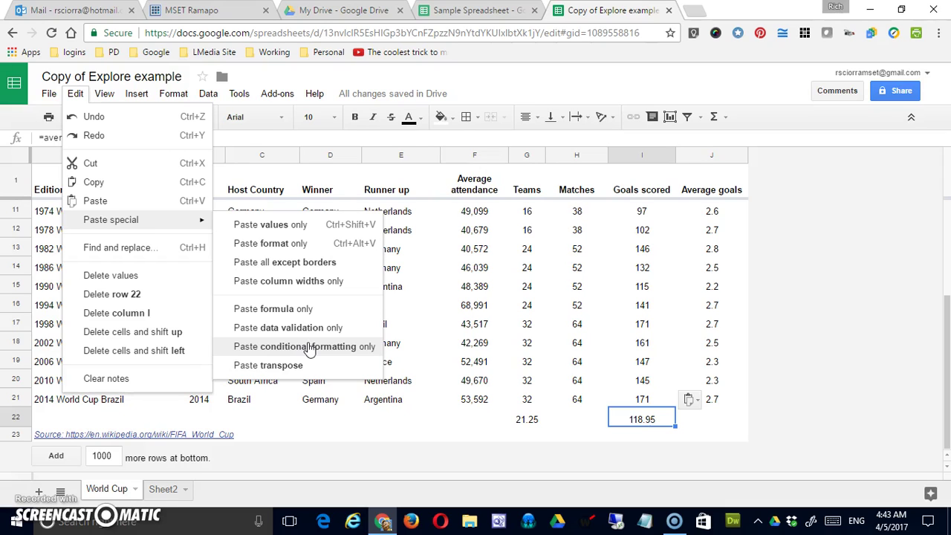
Step: Add a conditional format rule to the Goals scored column (I) that fills values greater than 100 with a darker green
click(666, 312)
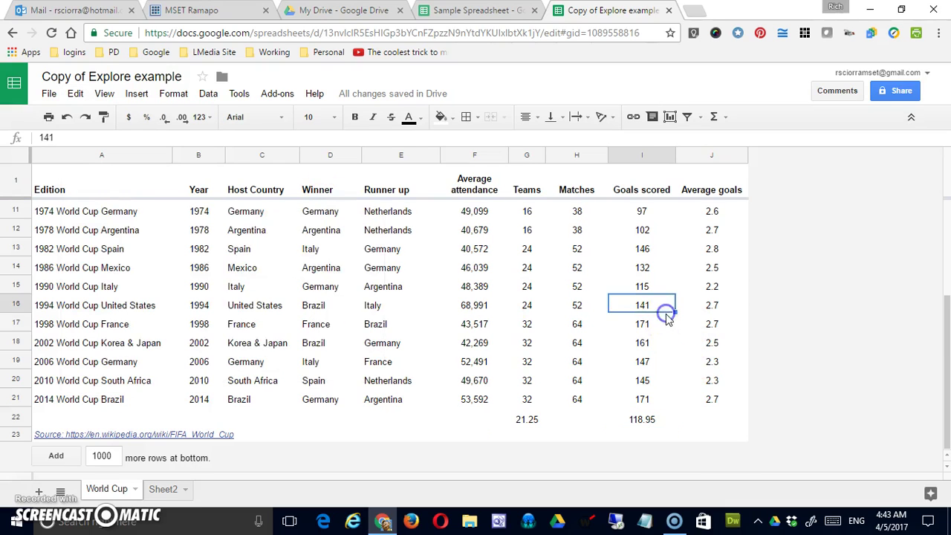
scroll(664, 317, up, 3)
click(637, 152)
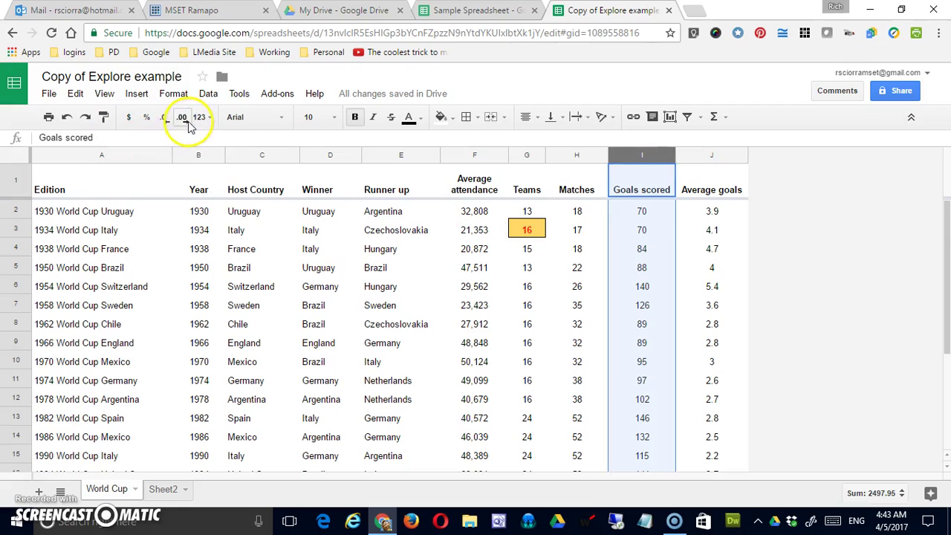
click(173, 93)
click(211, 340)
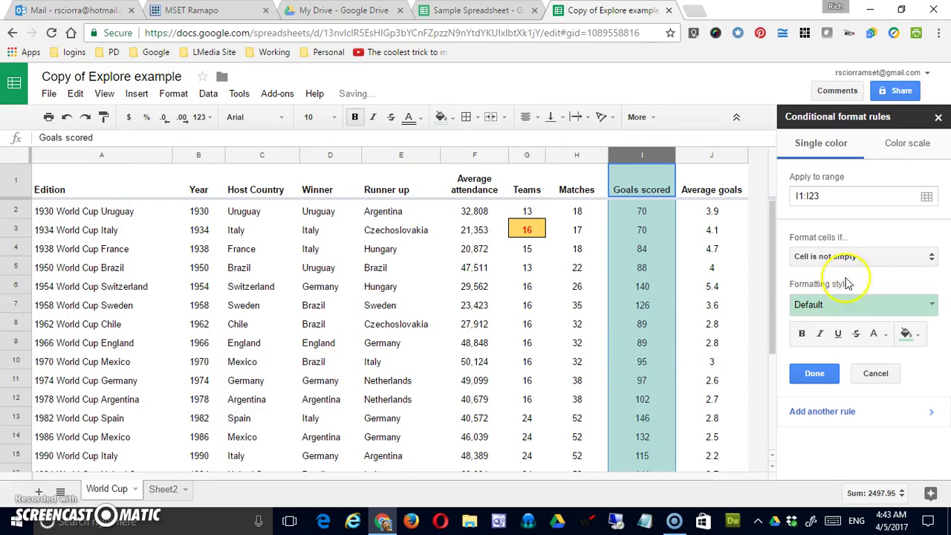
click(932, 260)
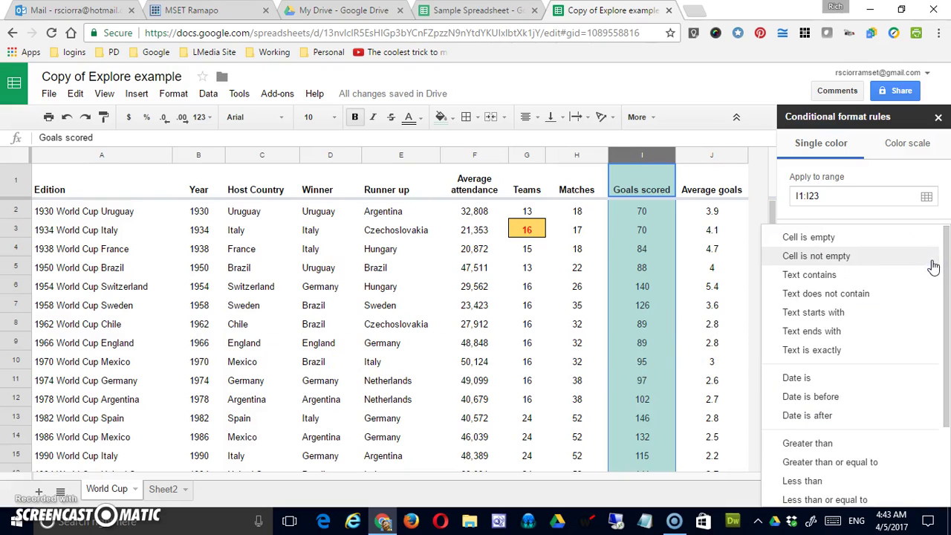
click(871, 444)
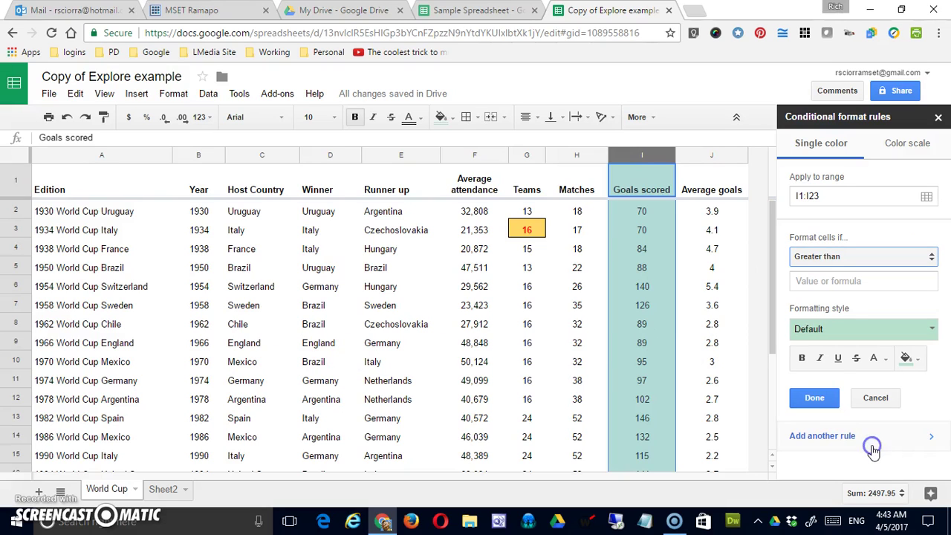
click(832, 281)
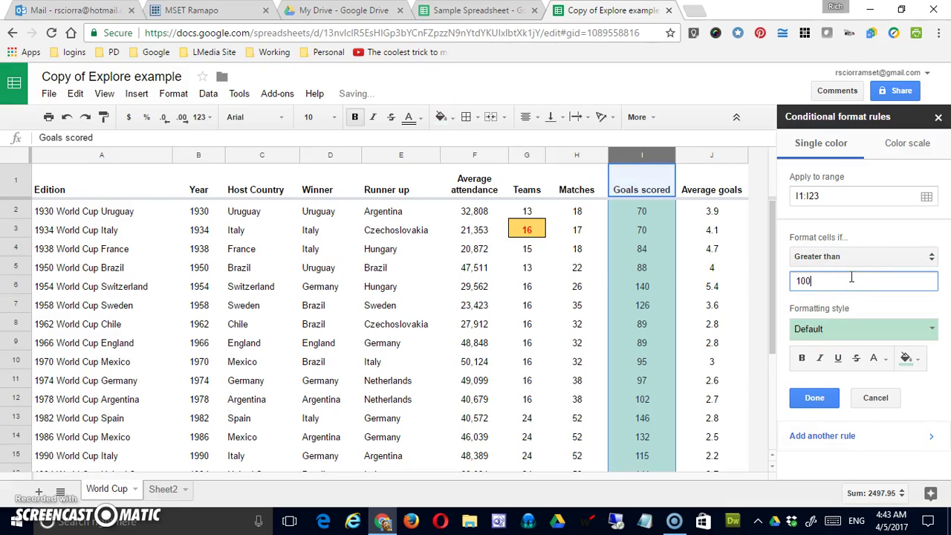
click(909, 360)
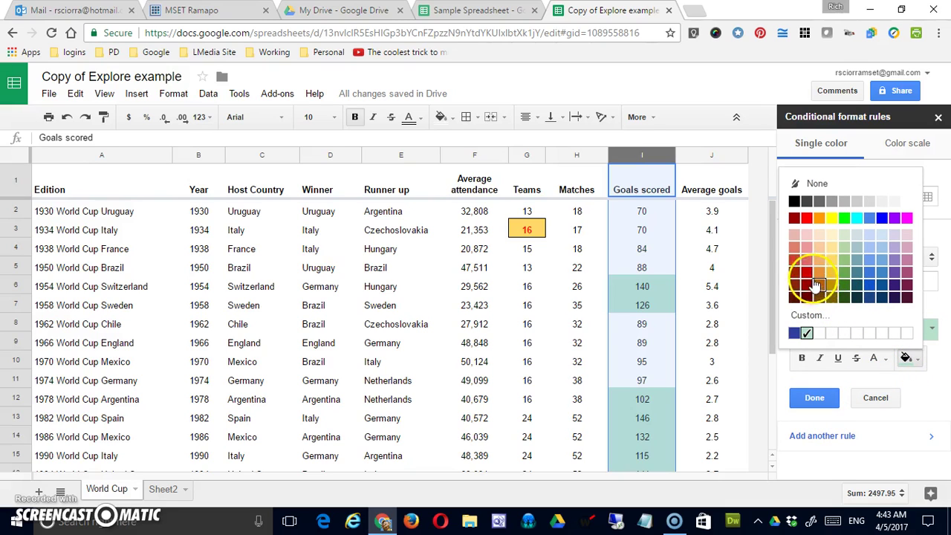
click(843, 274)
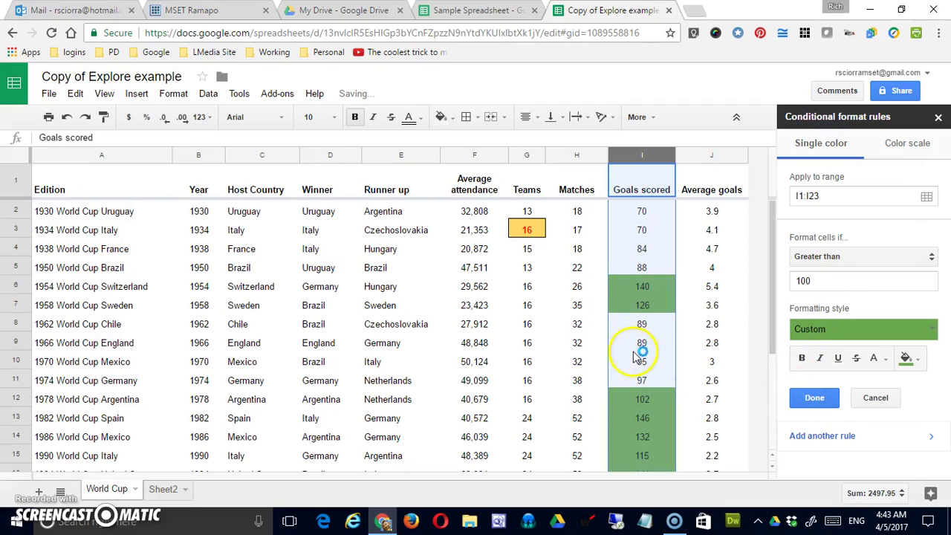
Step: Copy cell I6, paste only its conditional formatting onto the Average attendance column (F), and undo the paste and the custom green fill
click(643, 305)
click(643, 287)
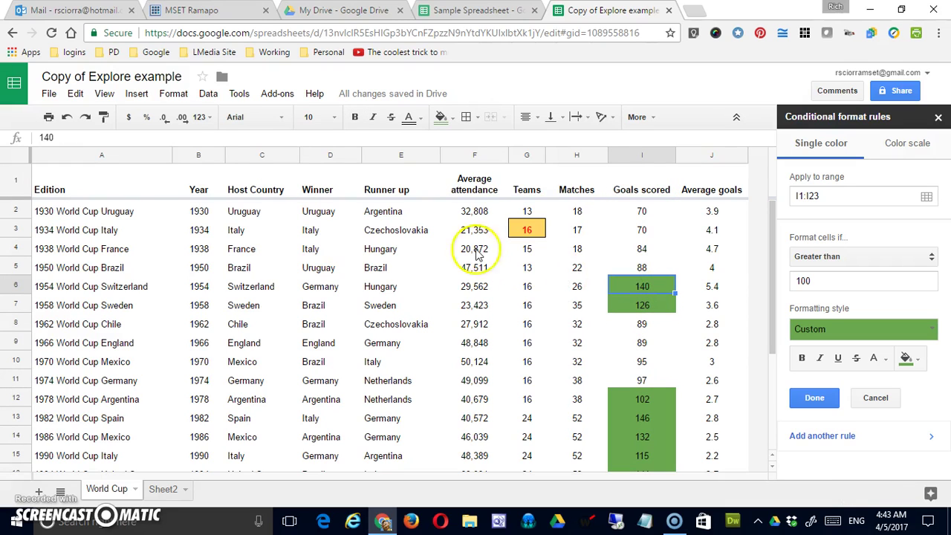
click(75, 94)
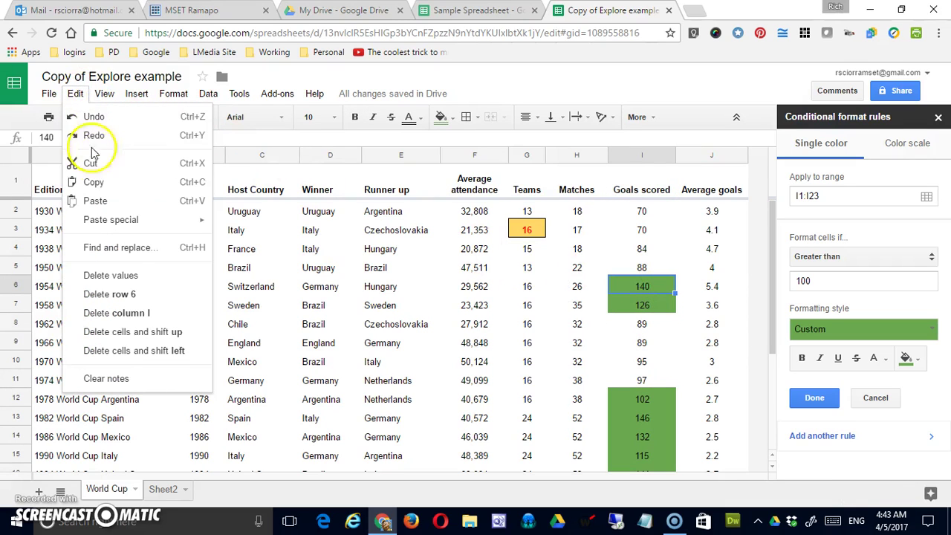
click(100, 185)
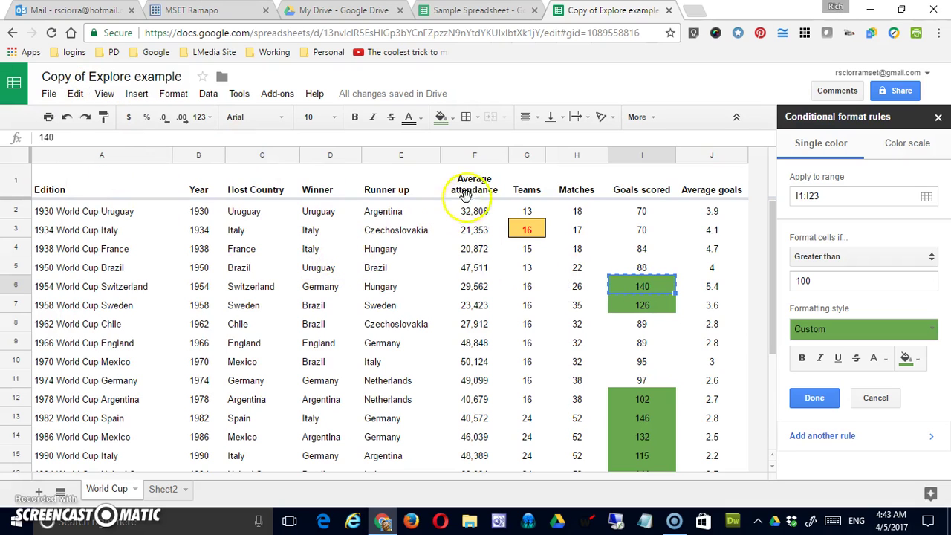
click(481, 156)
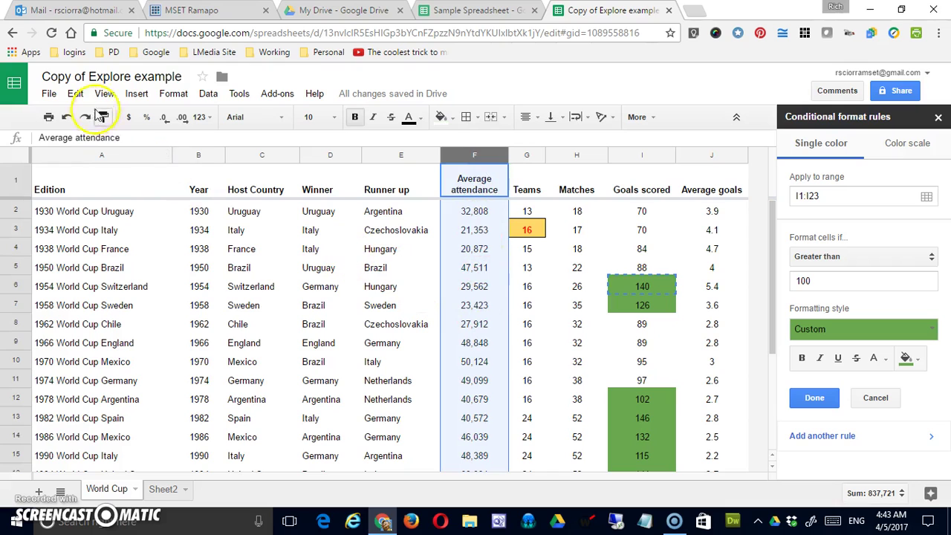
click(75, 95)
mouse_move(132, 218)
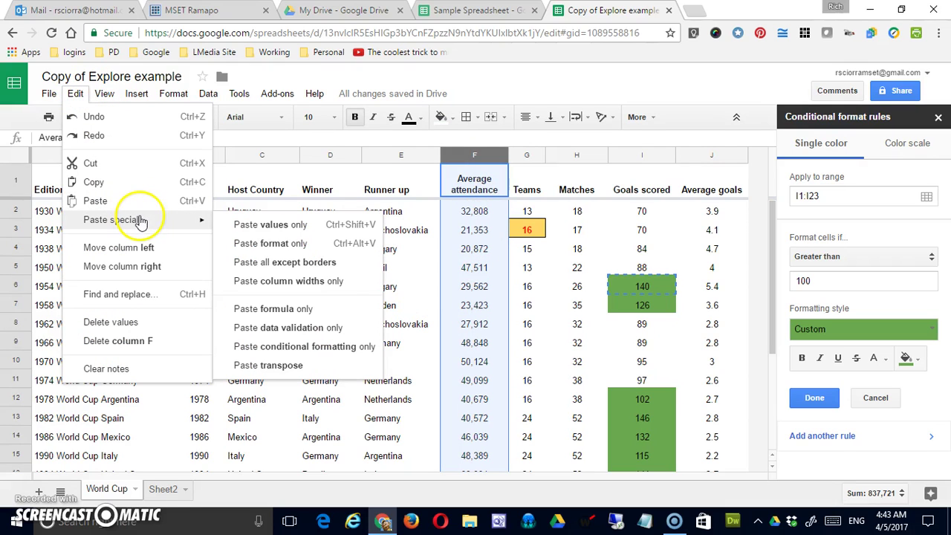
click(315, 354)
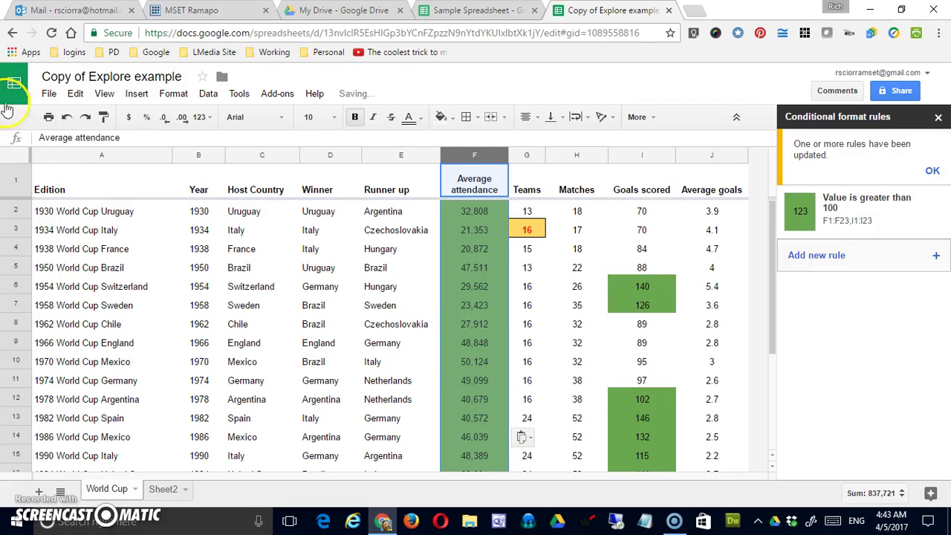
click(66, 117)
click(66, 117)
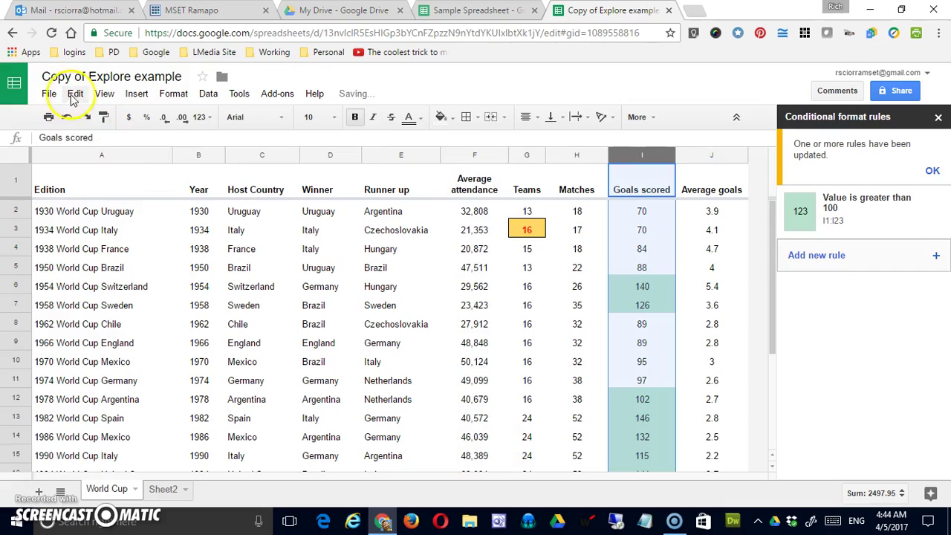
Step: Review the Paste special options and dismiss the Avast update notification
click(75, 94)
mouse_move(134, 221)
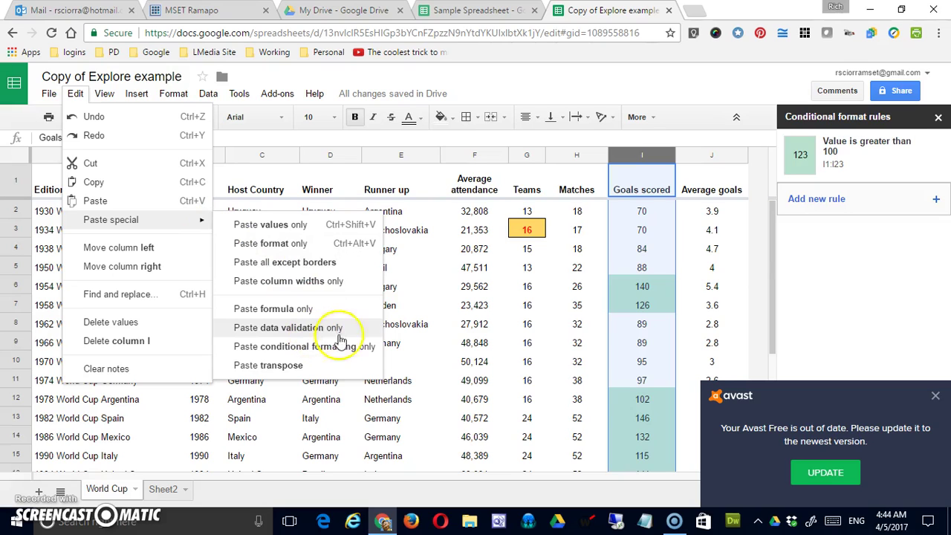
click(935, 396)
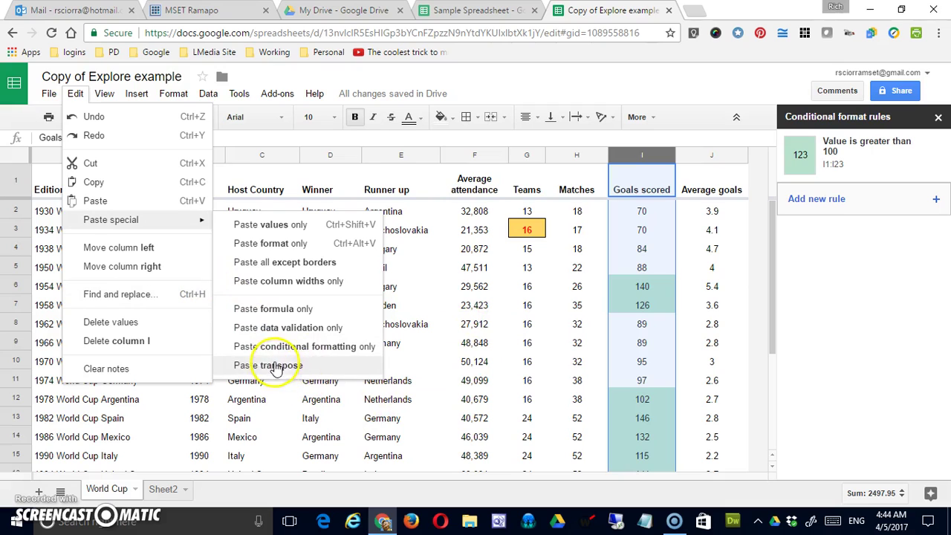
click(570, 324)
Step: Copy the Matches values in H2:H5, paste them transposed into row 23 starting at F23, and clear the pasted cells
drag(577, 211, 583, 269)
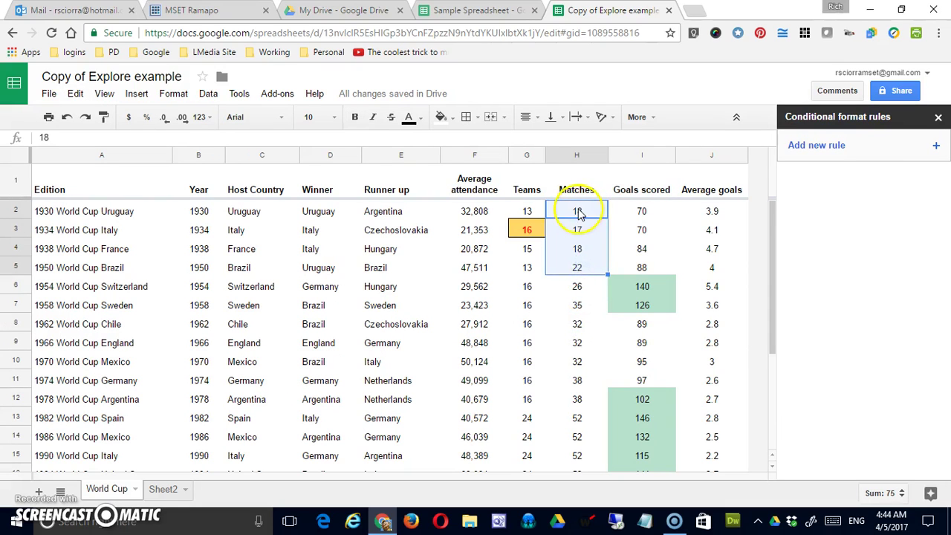
click(75, 94)
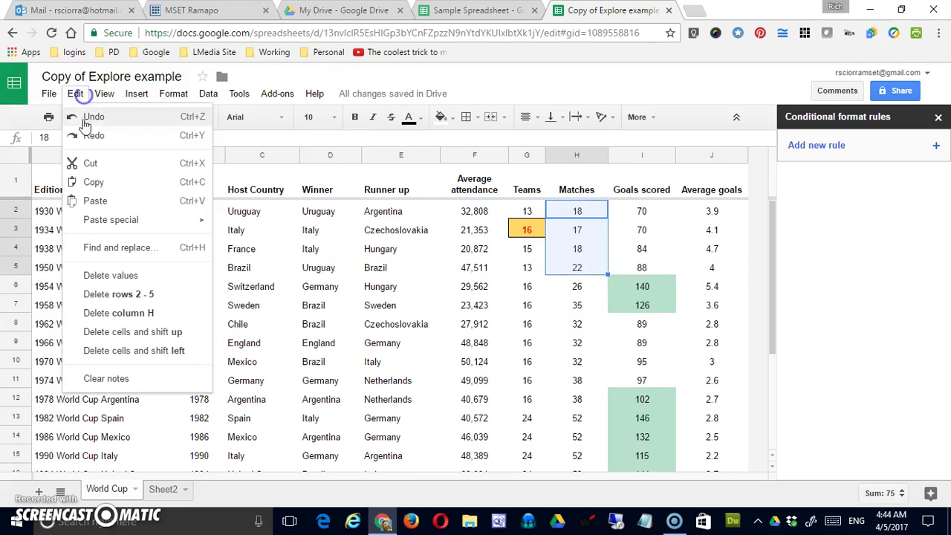
click(104, 183)
scroll(330, 340, down, 5)
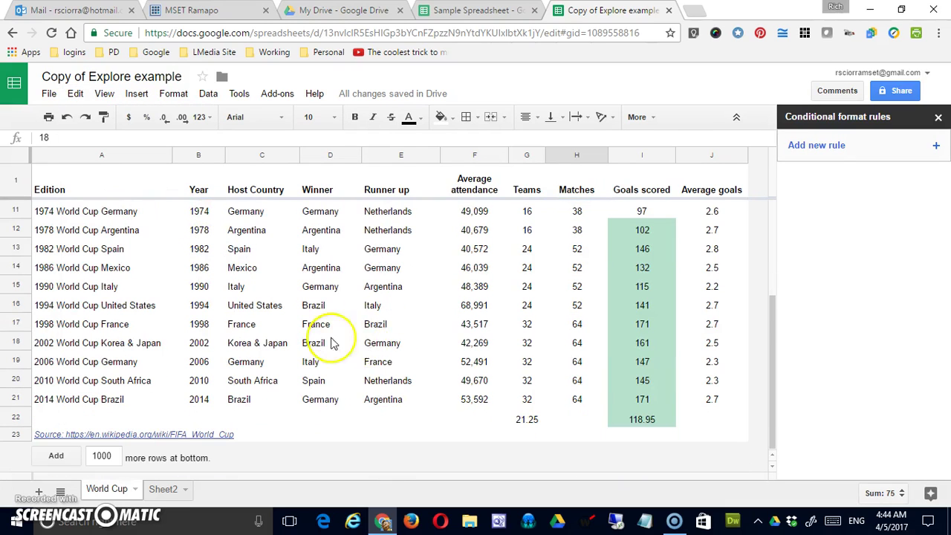
click(482, 437)
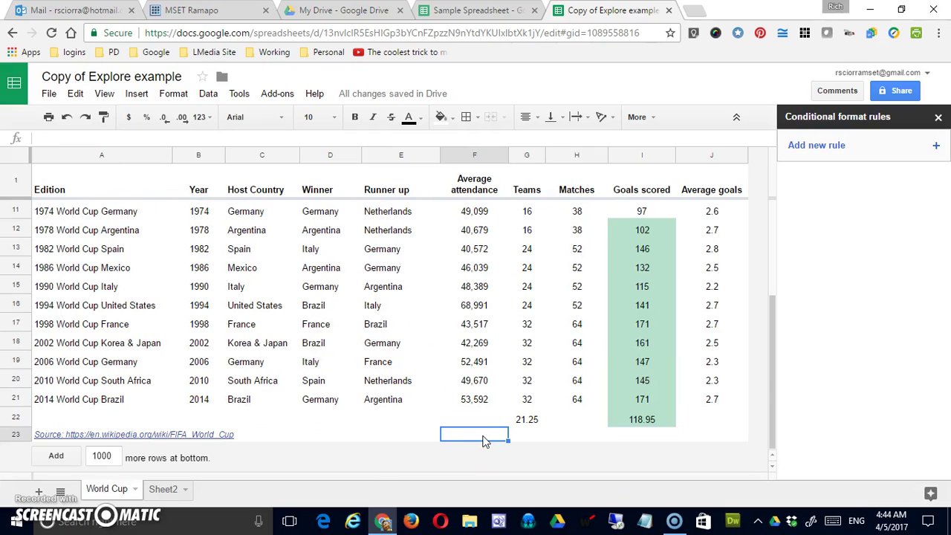
click(75, 94)
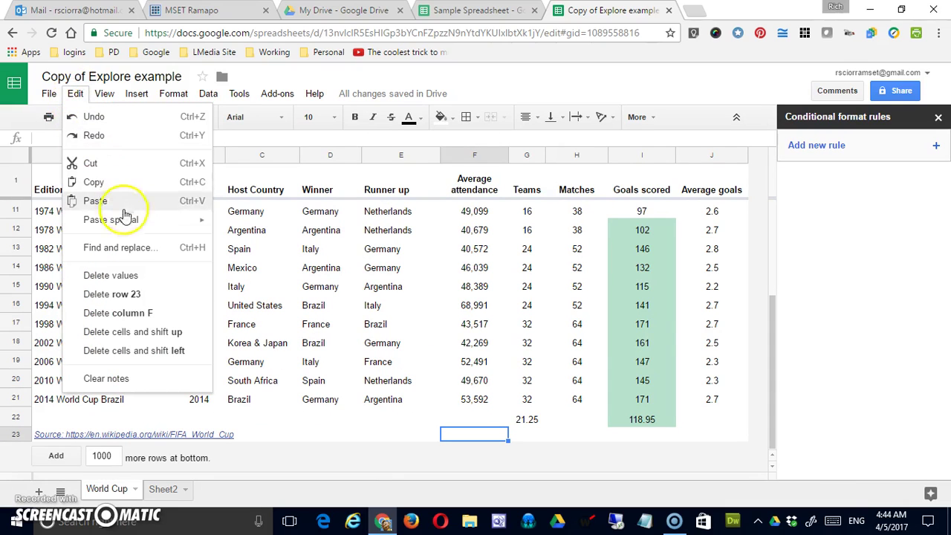
mouse_move(123, 220)
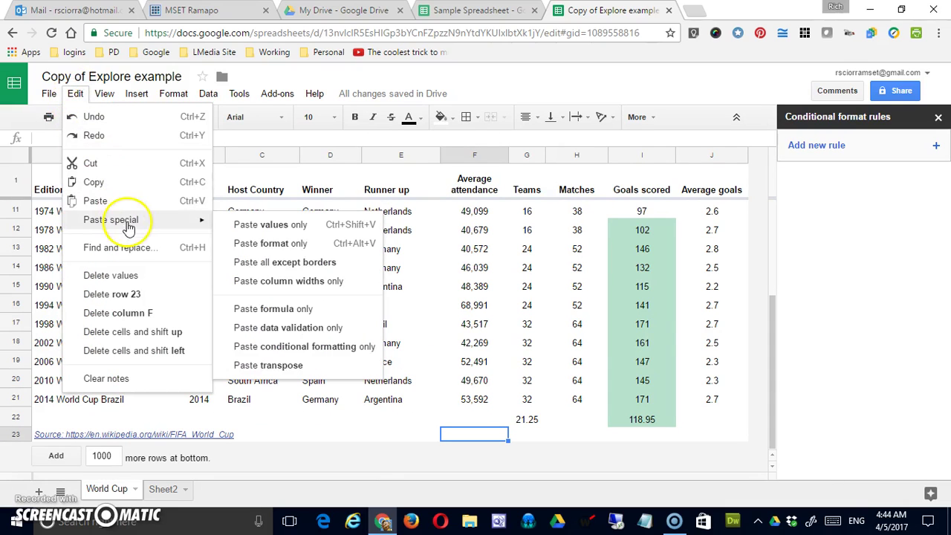
click(286, 365)
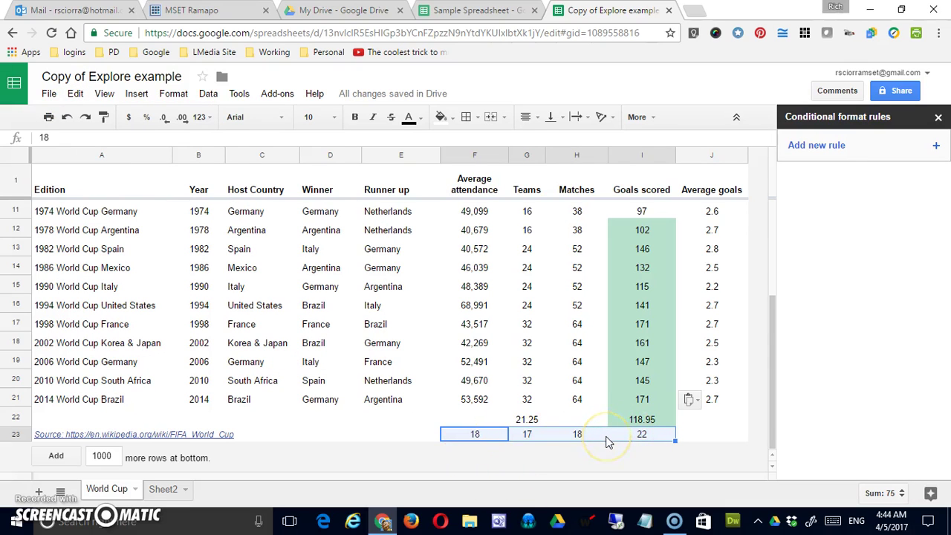
key(Delete)
Step: Undo the clearing of row 23, the transposed paste and the conditional format rule on the Goals scored column
scroll(350, 382, up, 3)
scroll(421, 361, down, 3)
click(538, 418)
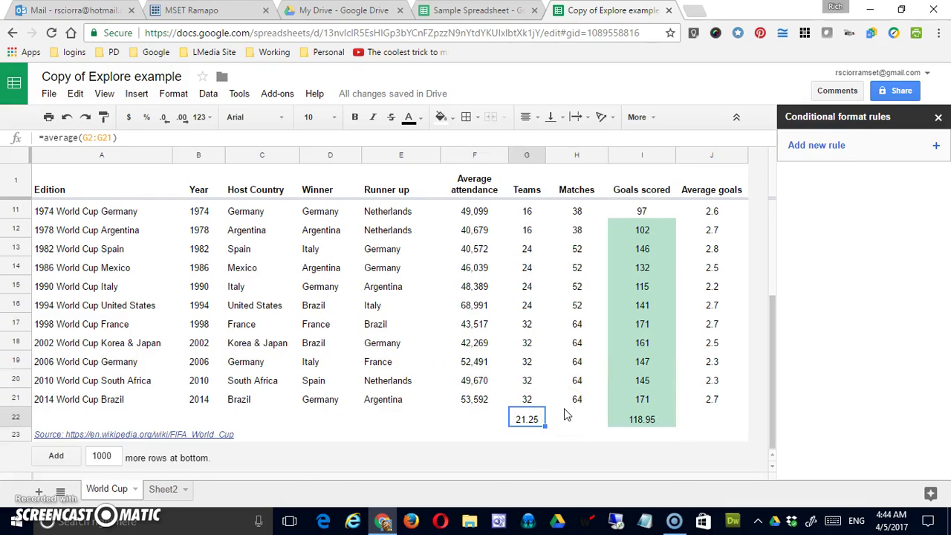
click(67, 117)
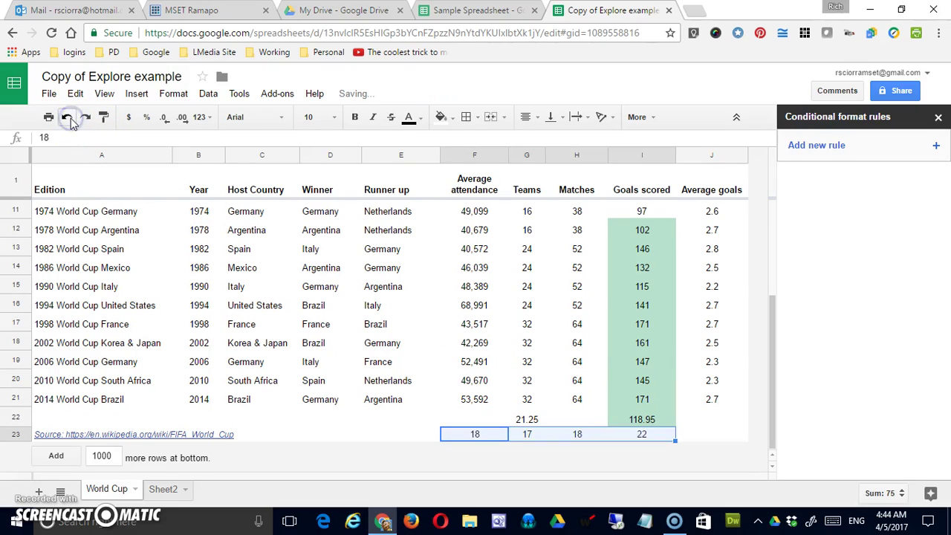
click(66, 116)
click(68, 117)
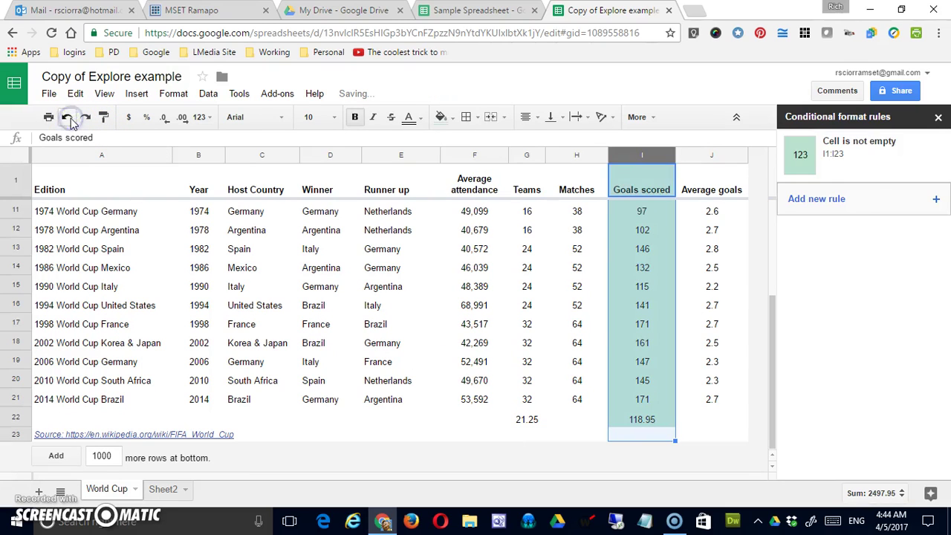
Step: Clear the average formula from cell G22 under Teams
click(524, 421)
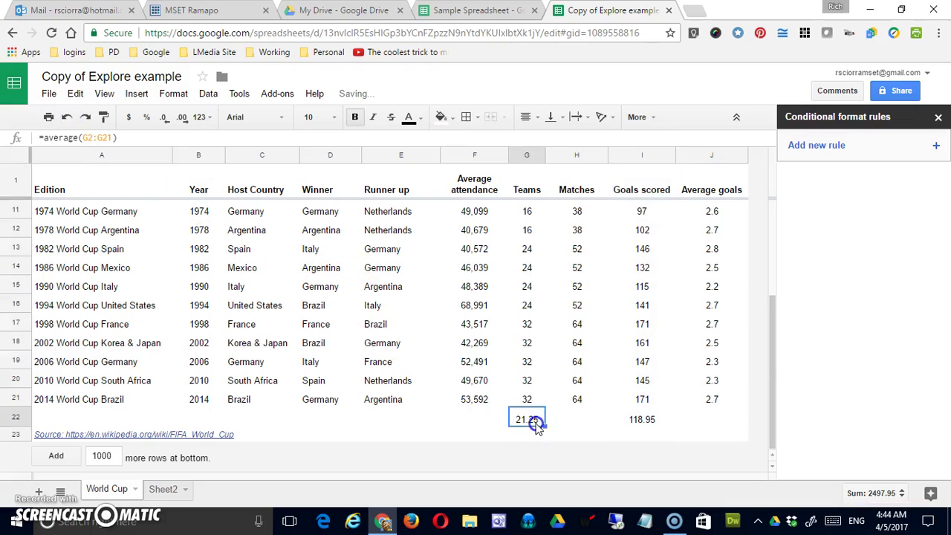
key(Delete)
scroll(510, 405, up, 3)
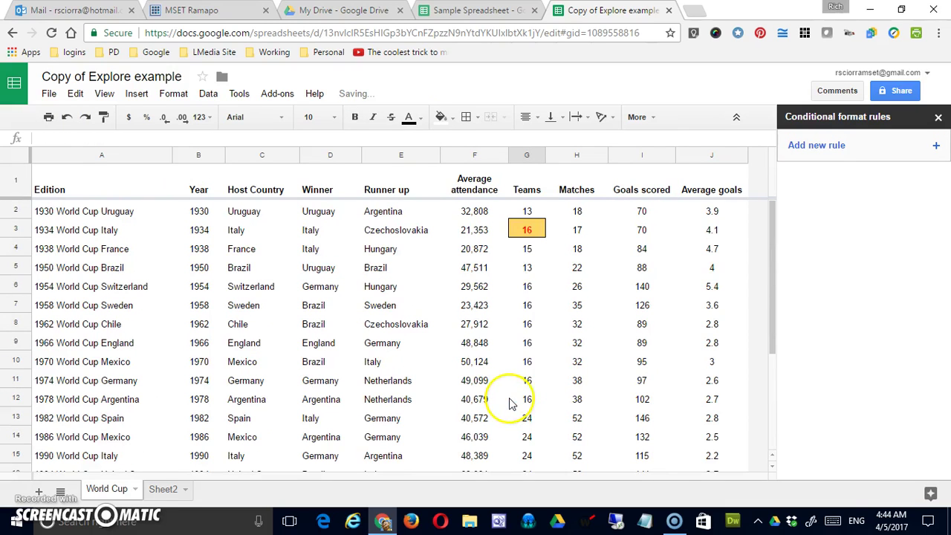
Step: Copy the plain formatting of cell G4 onto the highlighted cell G3 with Paint format
click(528, 253)
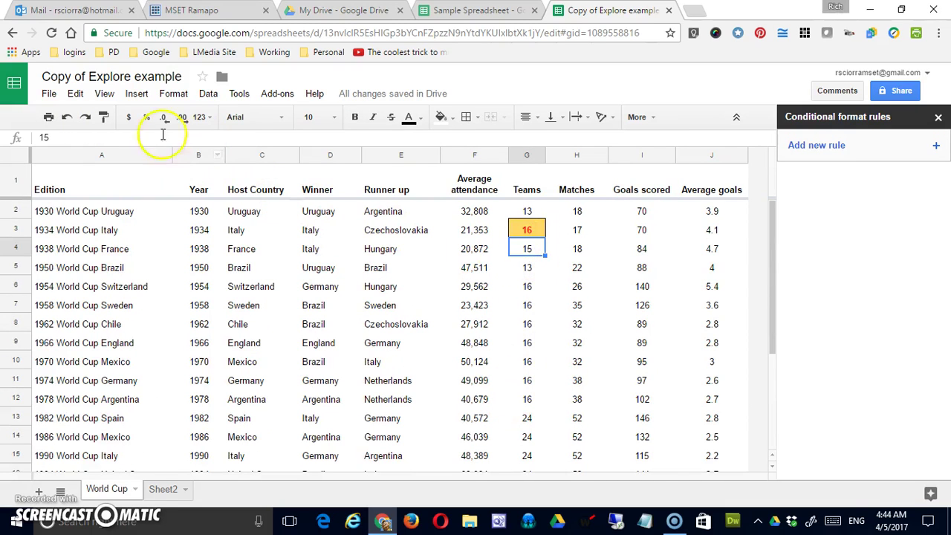
click(527, 230)
click(489, 327)
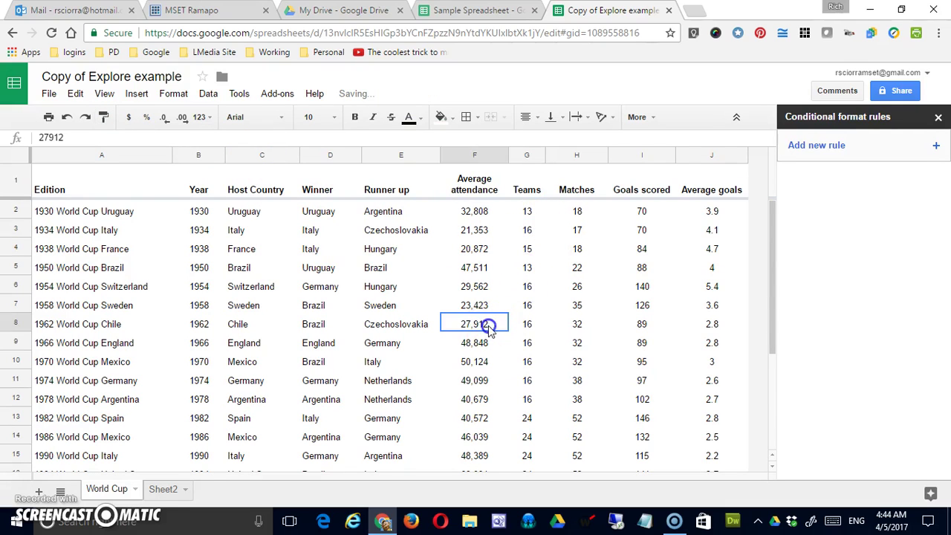
Step: Set up Find and replace across all sheets to find Italy and replace it with Italia, trying the entire cell contents match on and off
click(75, 94)
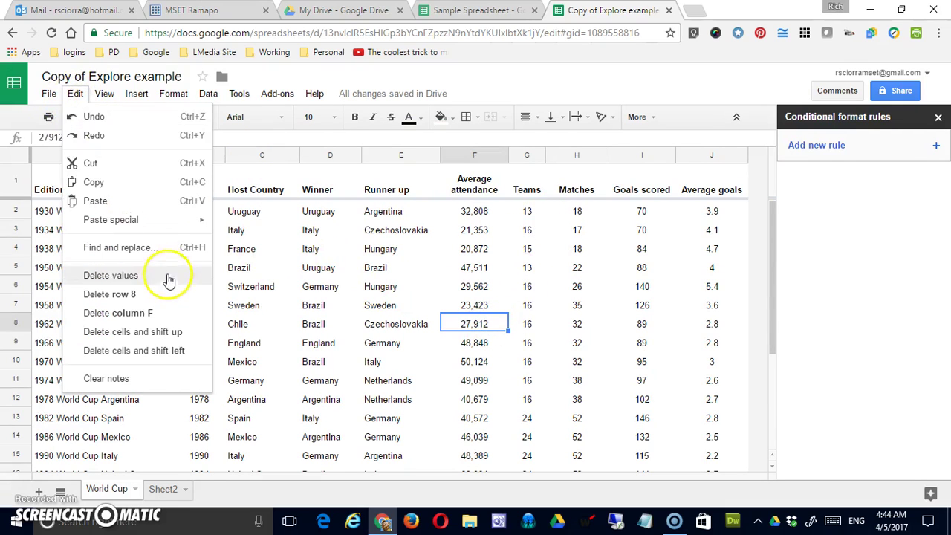
click(135, 253)
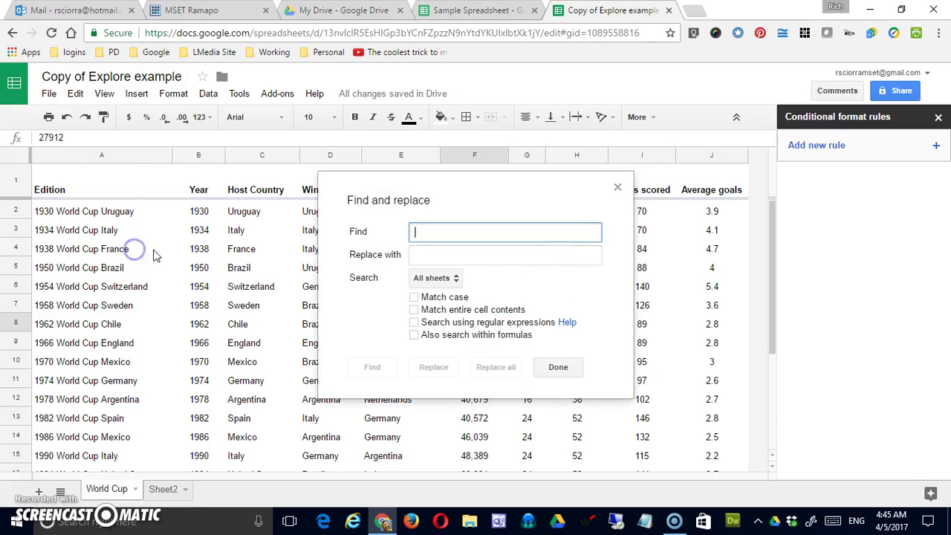
text(Italy)
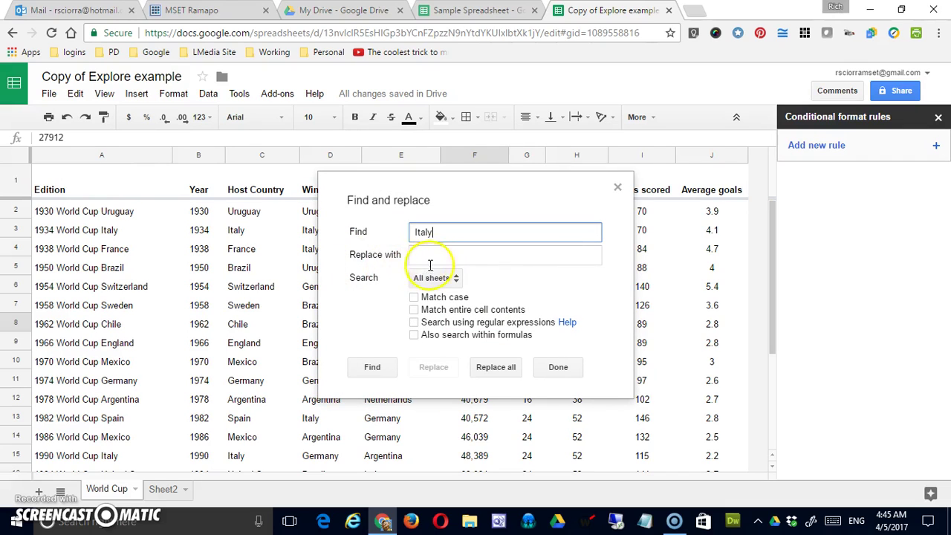
click(439, 256)
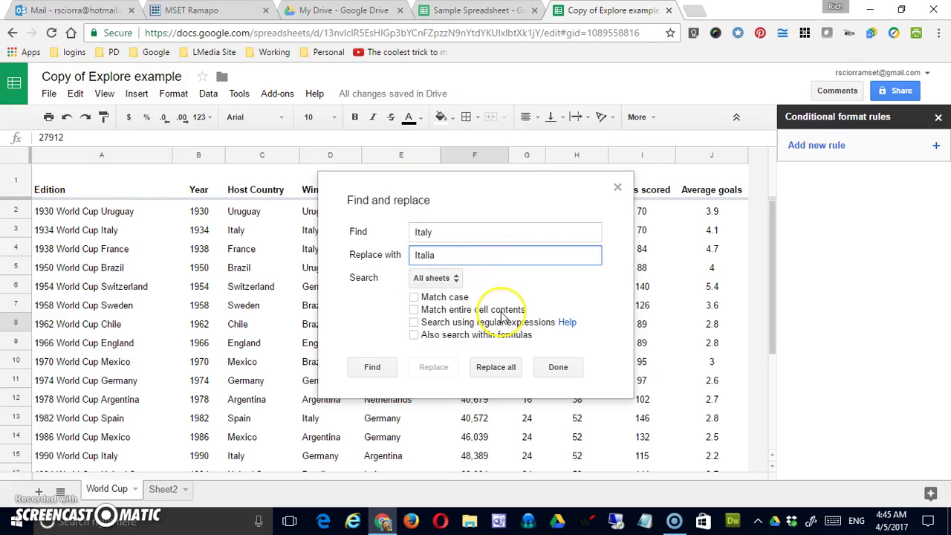
click(430, 260)
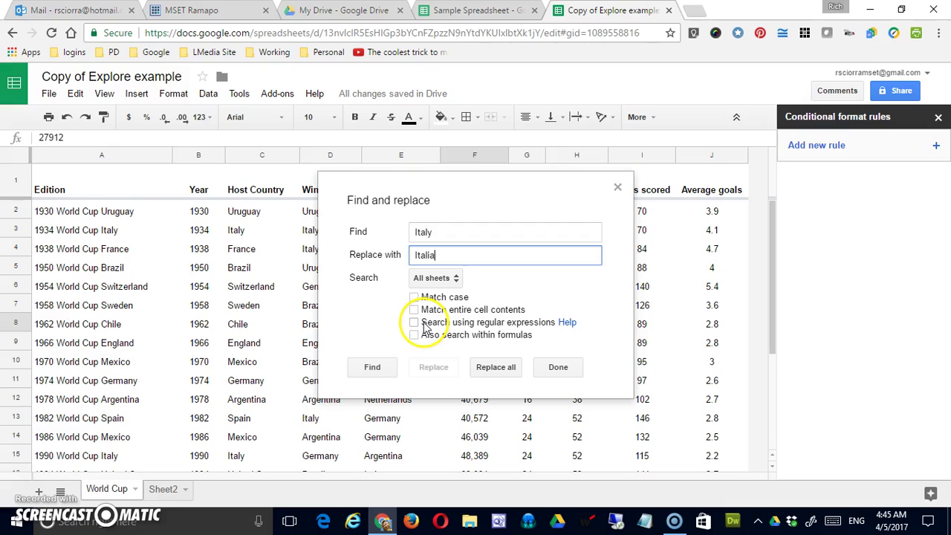
click(415, 311)
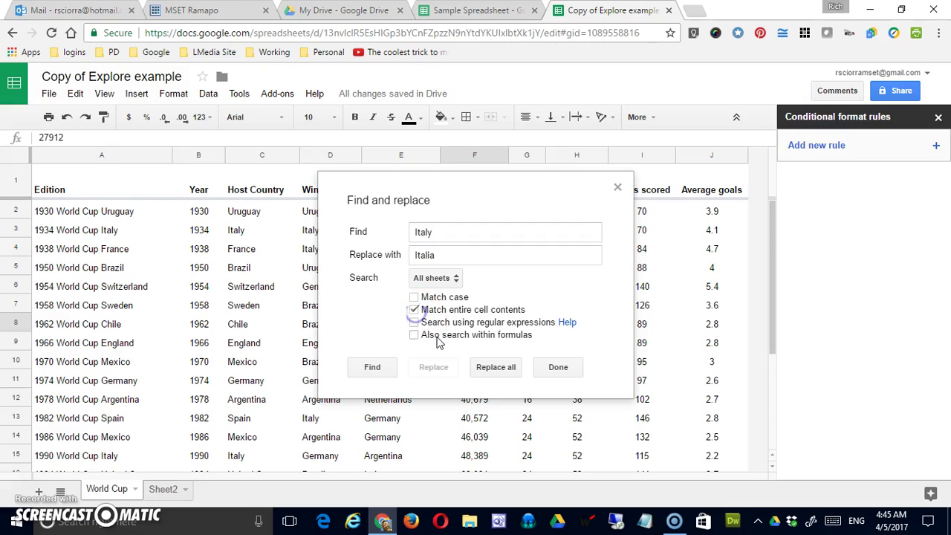
click(415, 311)
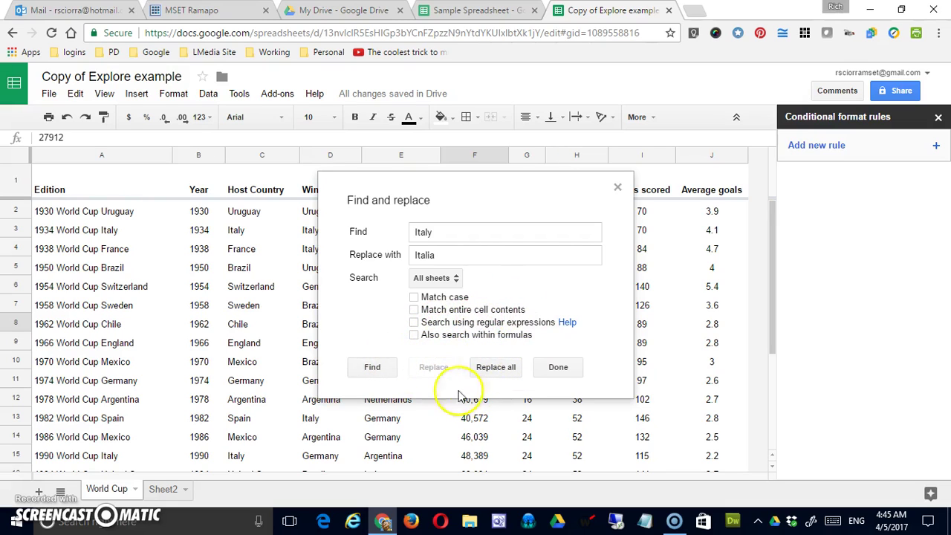
Step: Find occurrences of Italy with the dialog moved clear of the data, and close Find and replace
click(373, 368)
drag(478, 223, 669, 230)
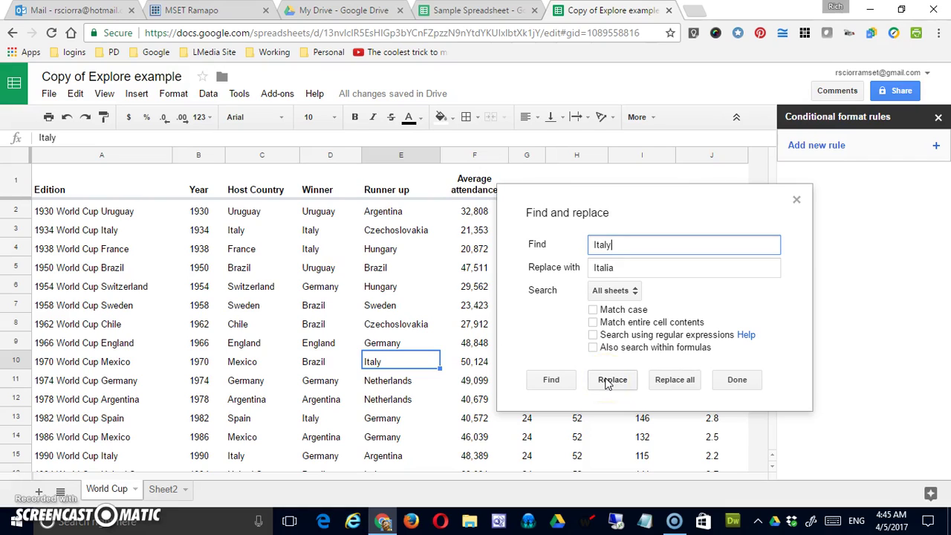
click(689, 381)
click(703, 380)
click(796, 199)
Step: Examine the delete options offered for a single cell and for the selected rows 7 to 9
click(75, 94)
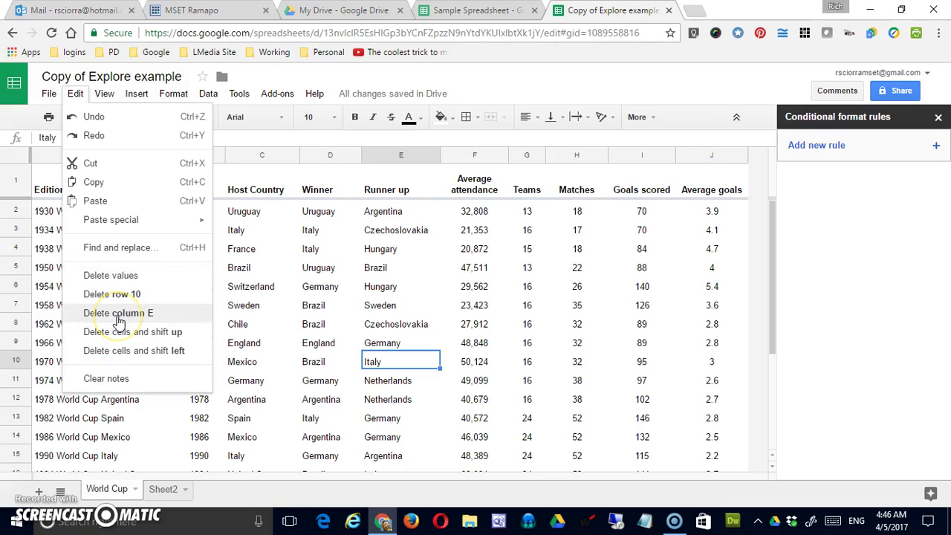
click(525, 342)
drag(21, 311, 34, 351)
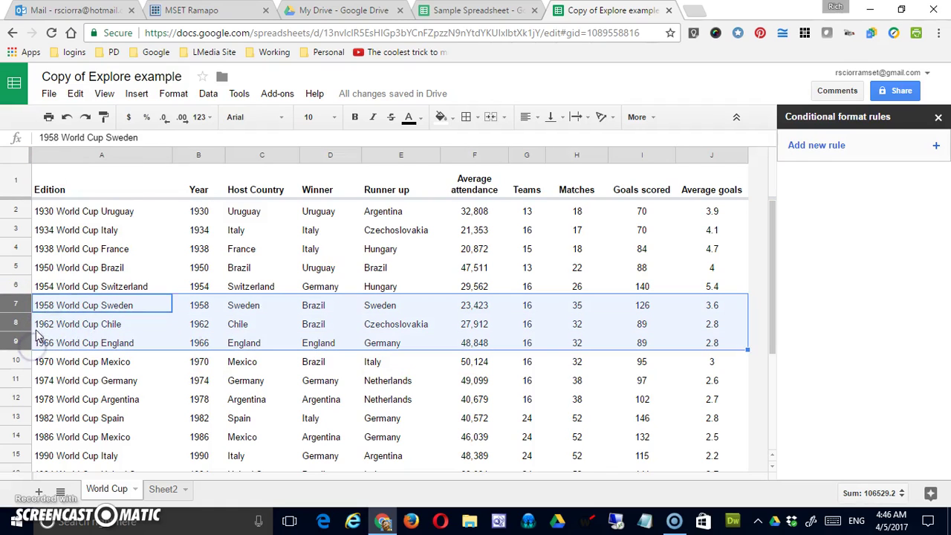
click(75, 94)
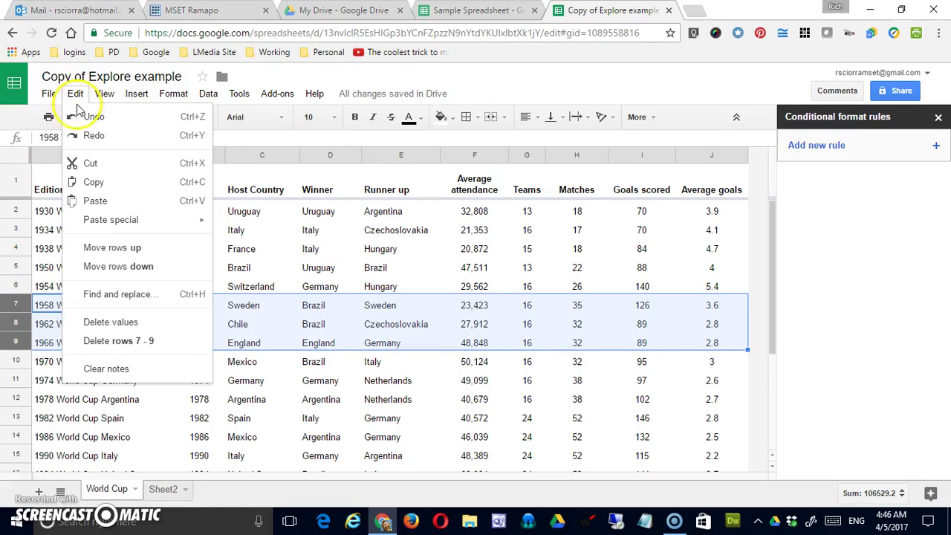
click(129, 346)
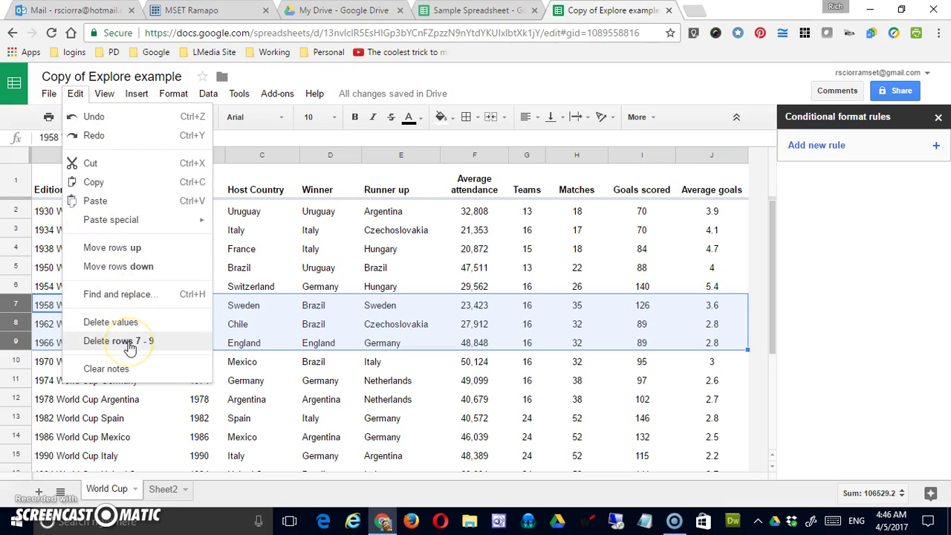
click(152, 384)
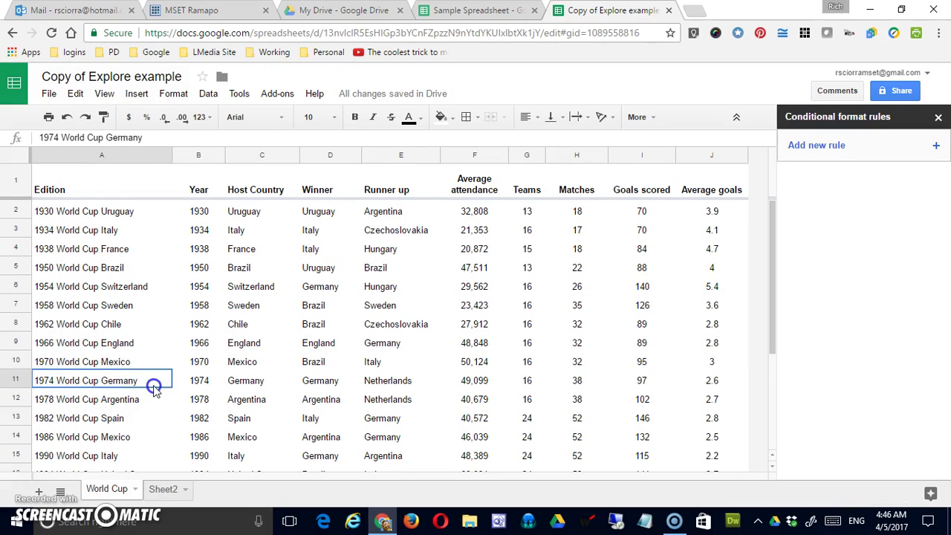
click(112, 343)
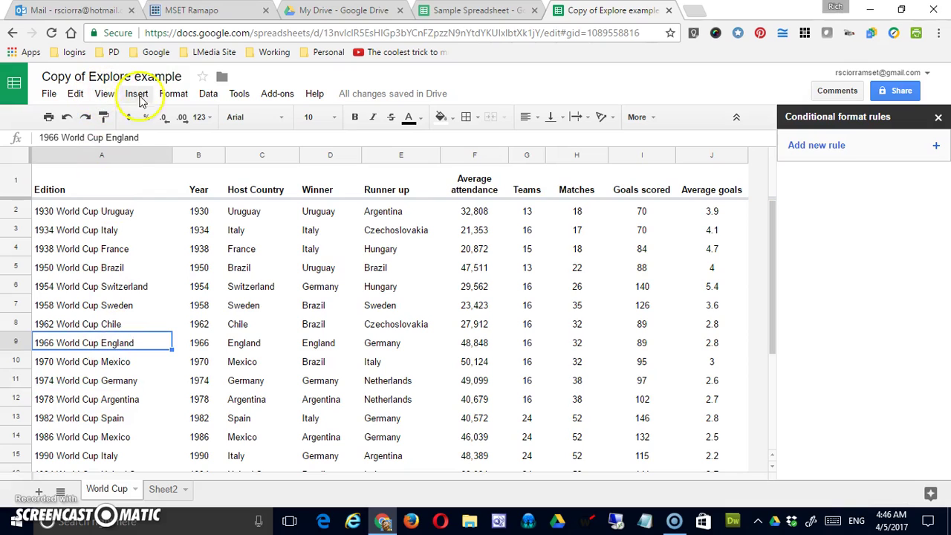
click(75, 94)
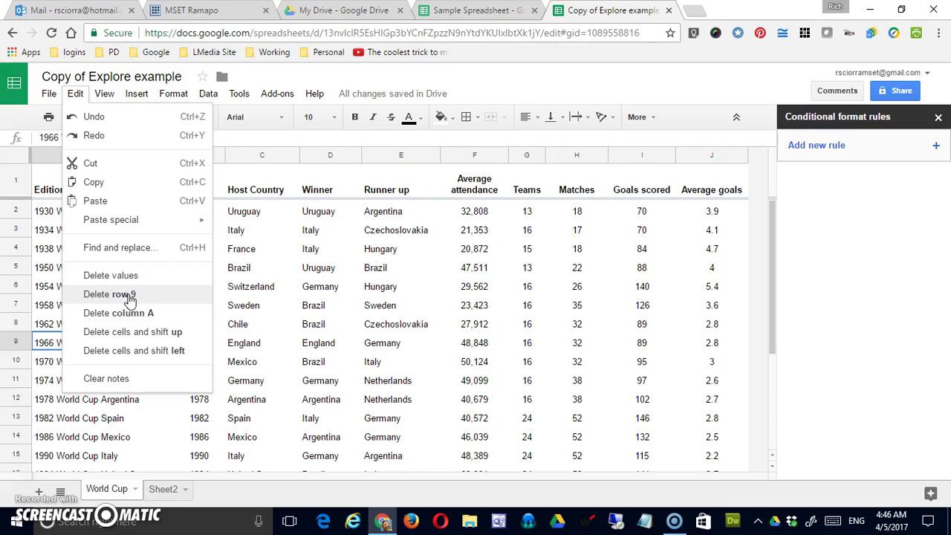
click(145, 314)
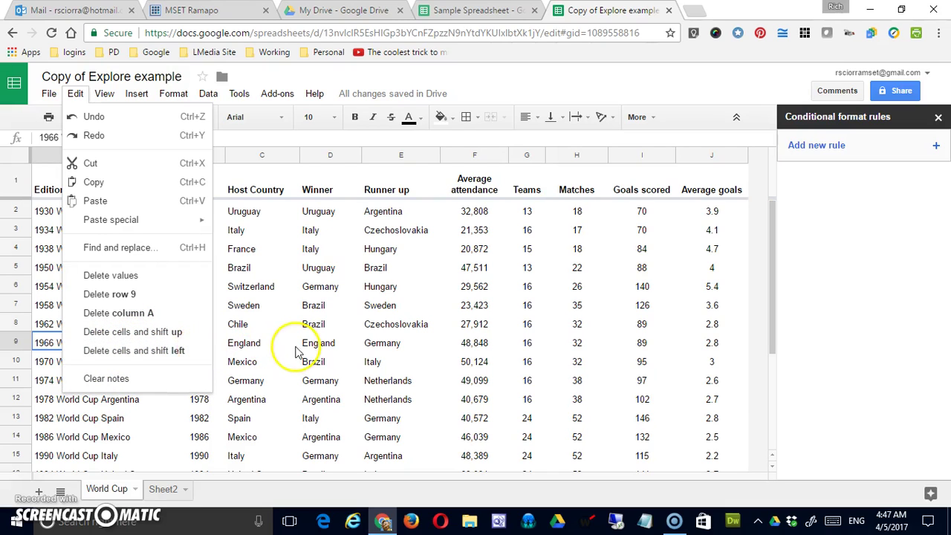
click(256, 350)
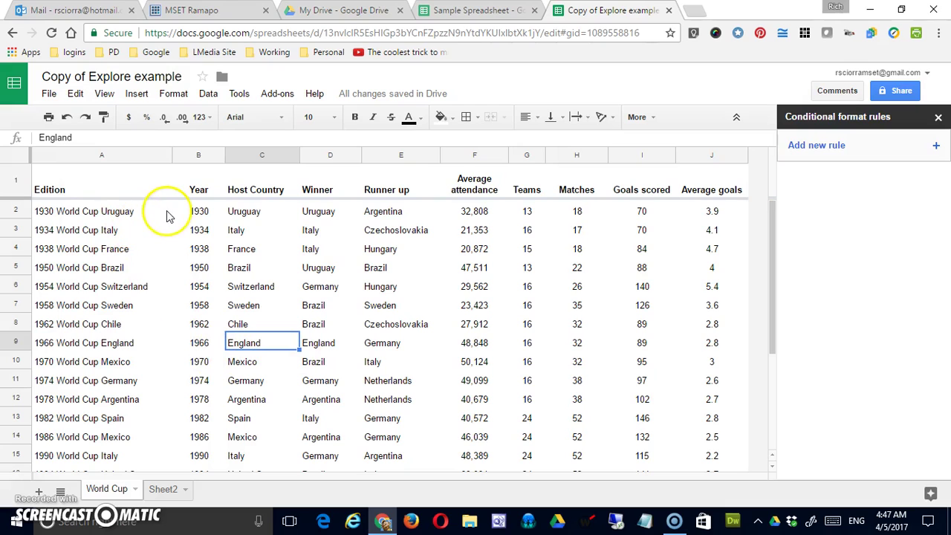
Step: Insert a note reading "ghjgfkkgkjggh" on the France cell C4 in the Host Country column
right_click(266, 257)
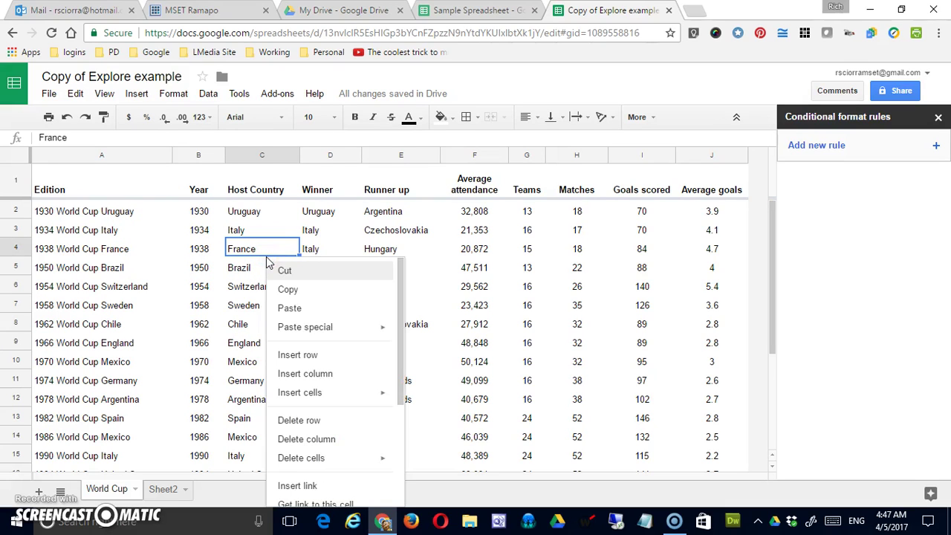
scroll(269, 262, down, 3)
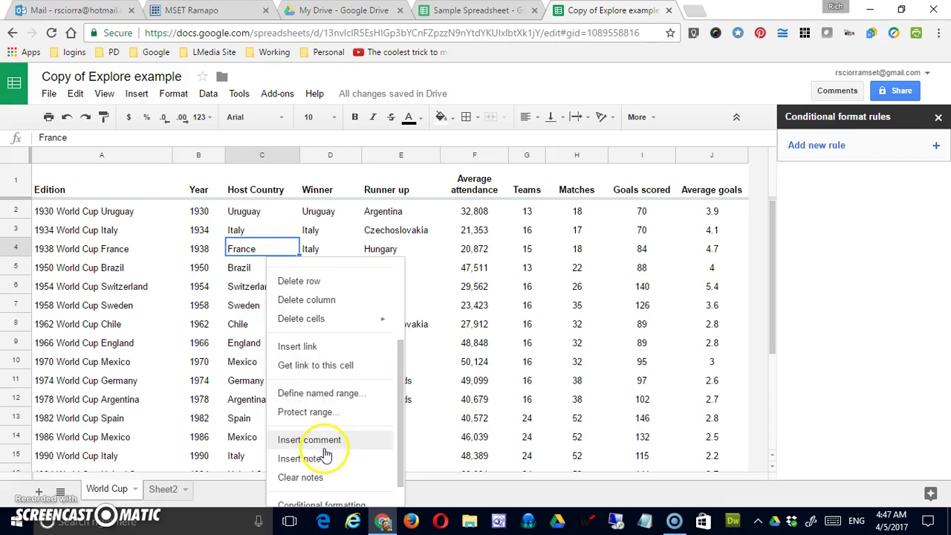
click(325, 457)
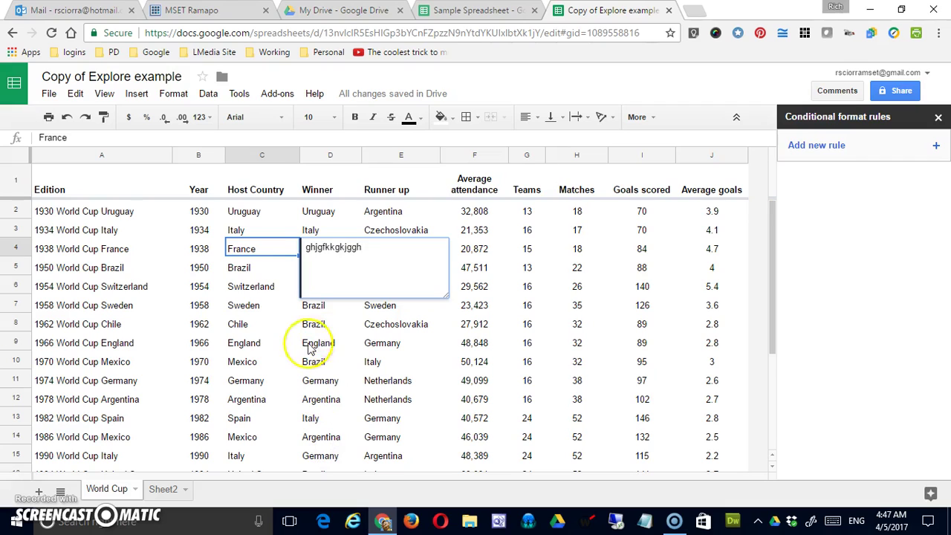
click(325, 343)
Step: Clear the note from the France cell C4
click(252, 246)
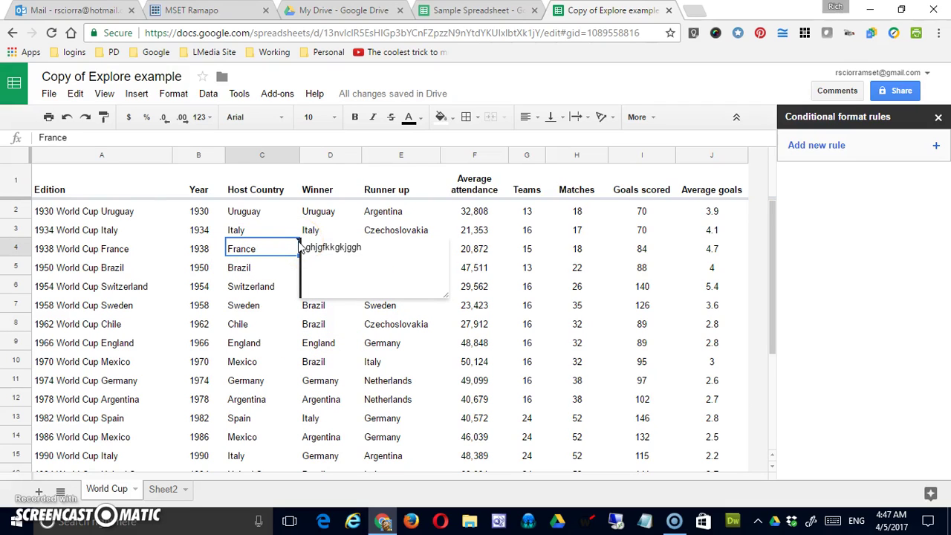
click(75, 94)
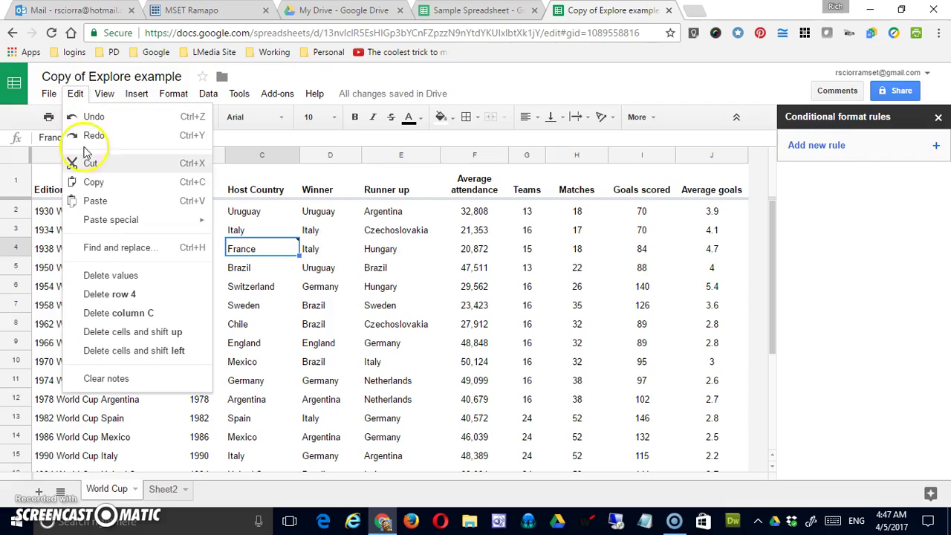
click(119, 378)
click(283, 325)
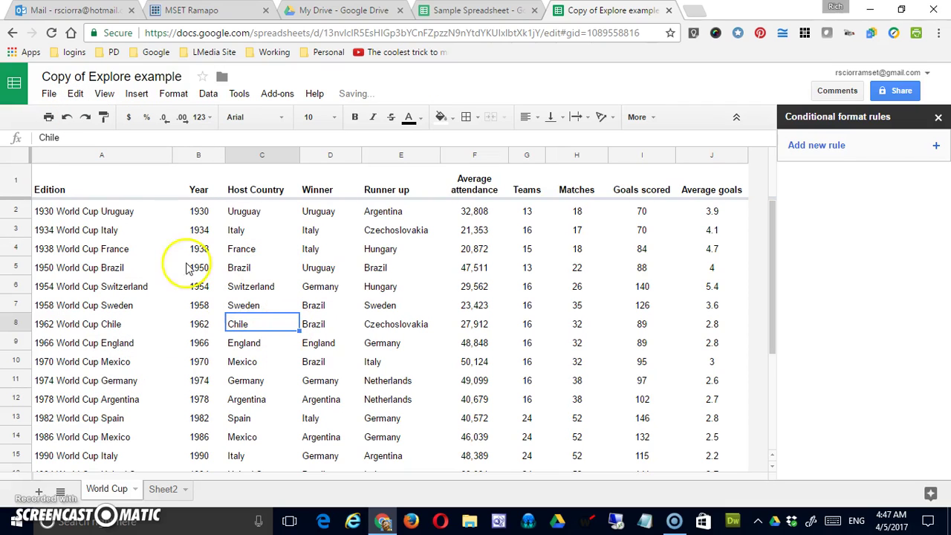